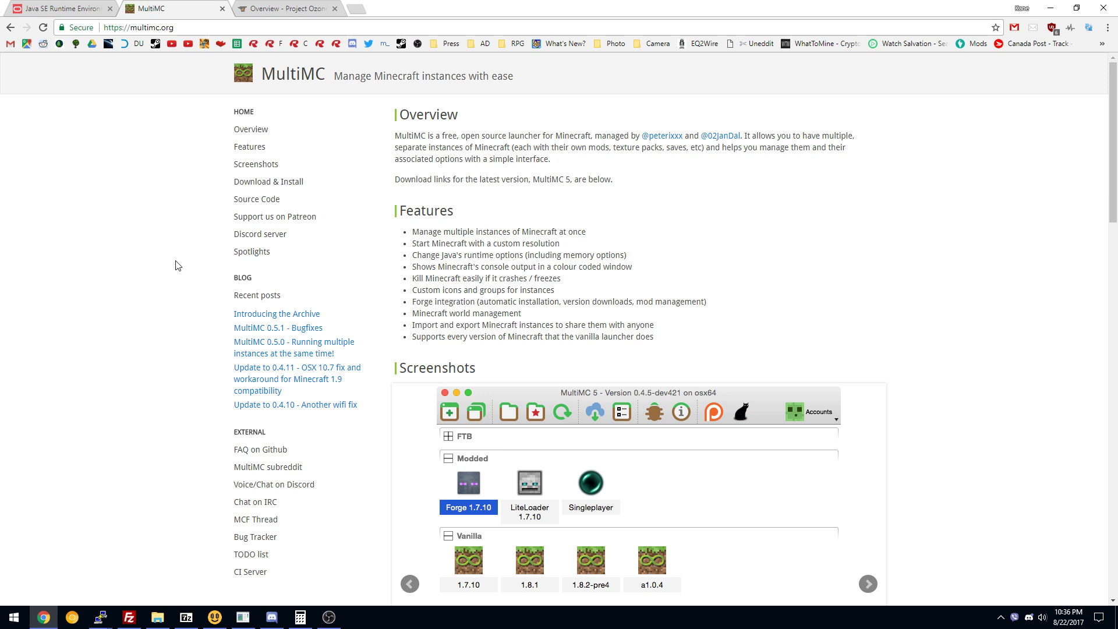
# Accept the Oracle licence and download jre-8u144-windows-x64.exe.
pyautogui.click(63, 8)
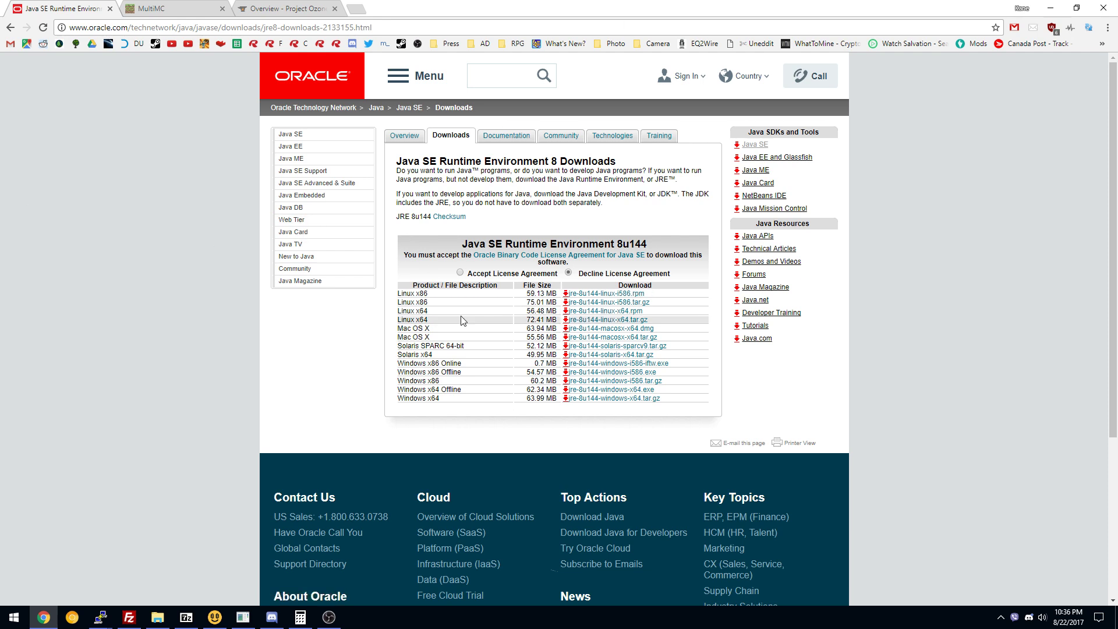
pyautogui.click(460, 273)
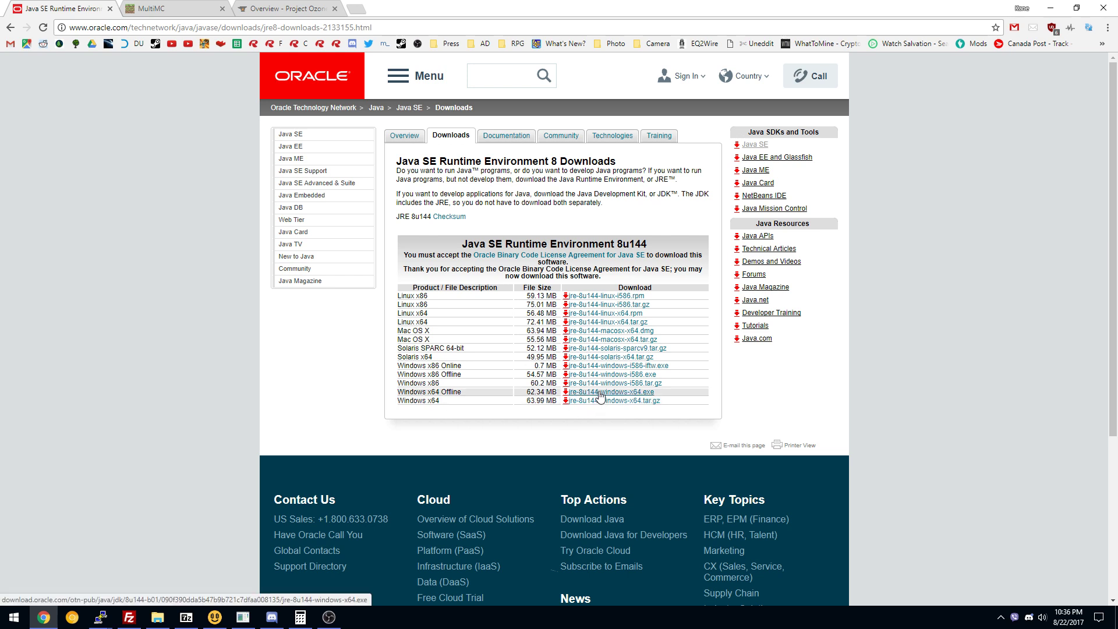
pyautogui.click(630, 394)
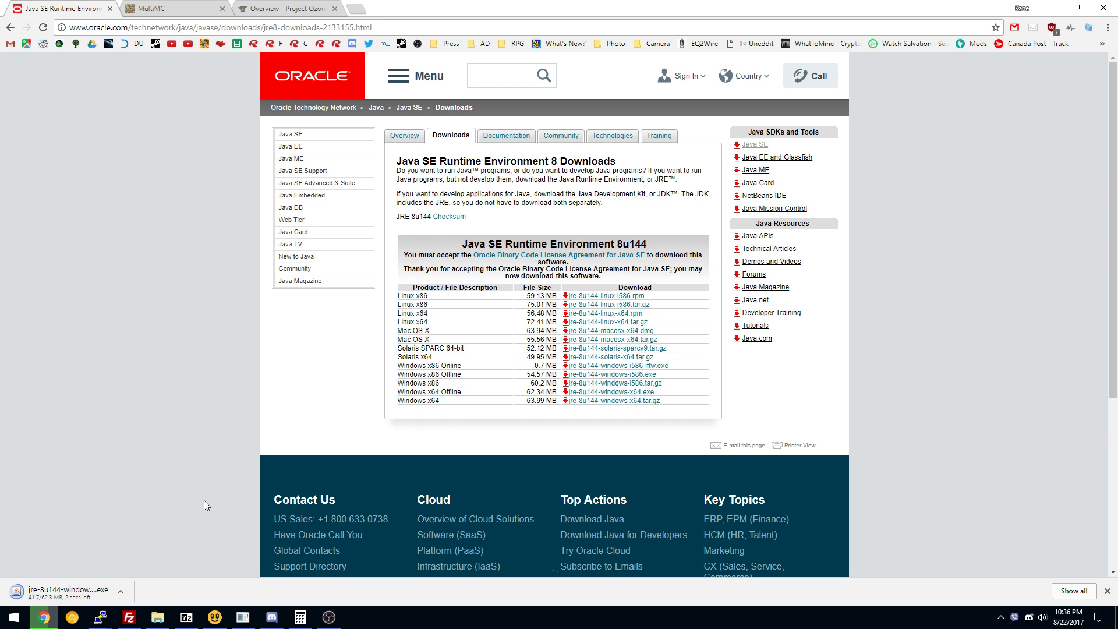
# Run the JRE 8u144 installer, start the Java installation, and return to the MultiMC site.
pyautogui.click(80, 594)
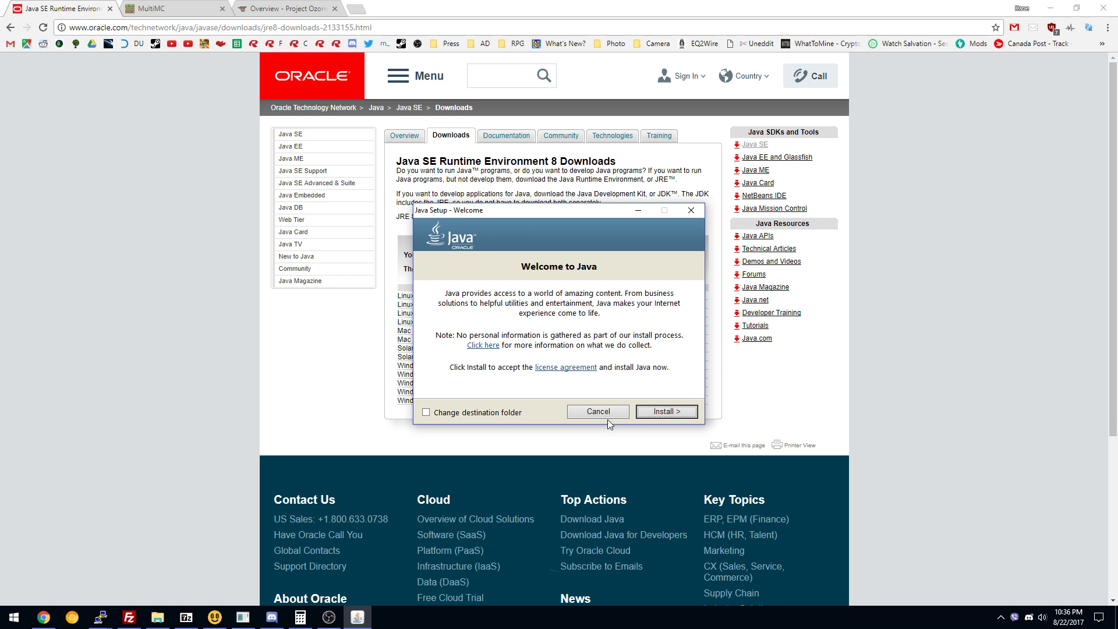
pyautogui.click(668, 415)
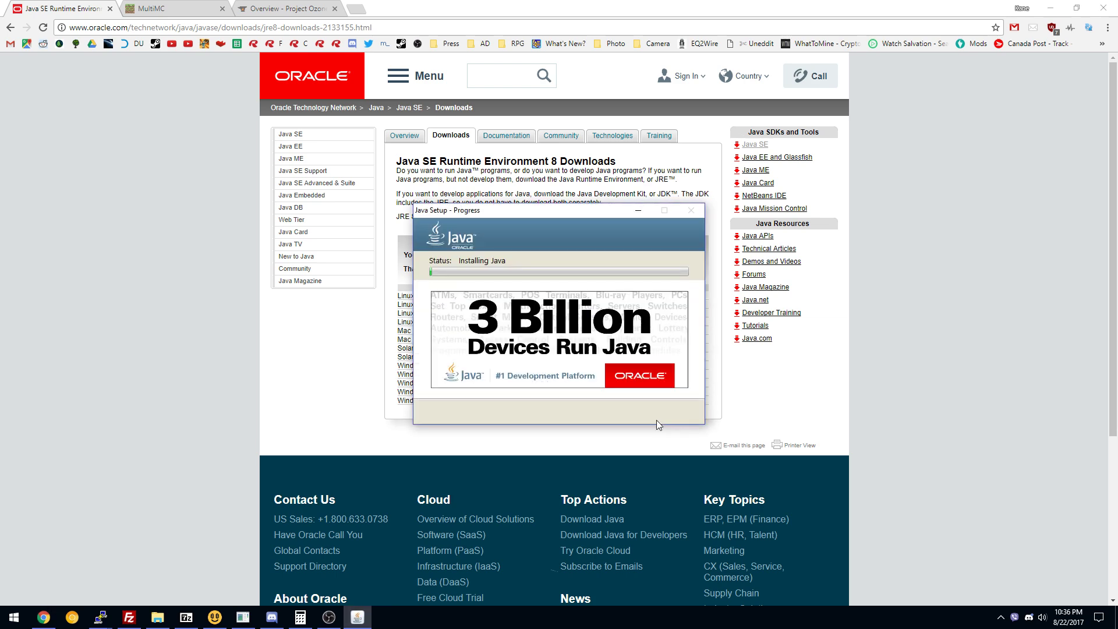
pyautogui.click(211, 393)
pyautogui.click(184, 9)
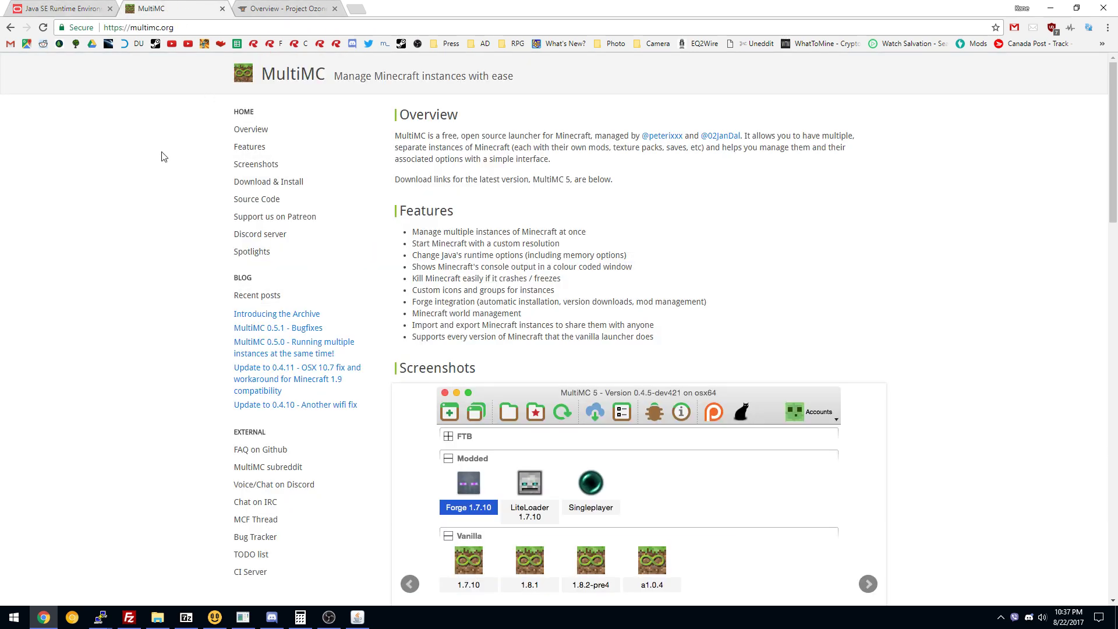
# Download mmc-stable-win32.zip using the Windows (32/64-bit) button under Download & Install.
pyautogui.scroll(-1, 161, 169)
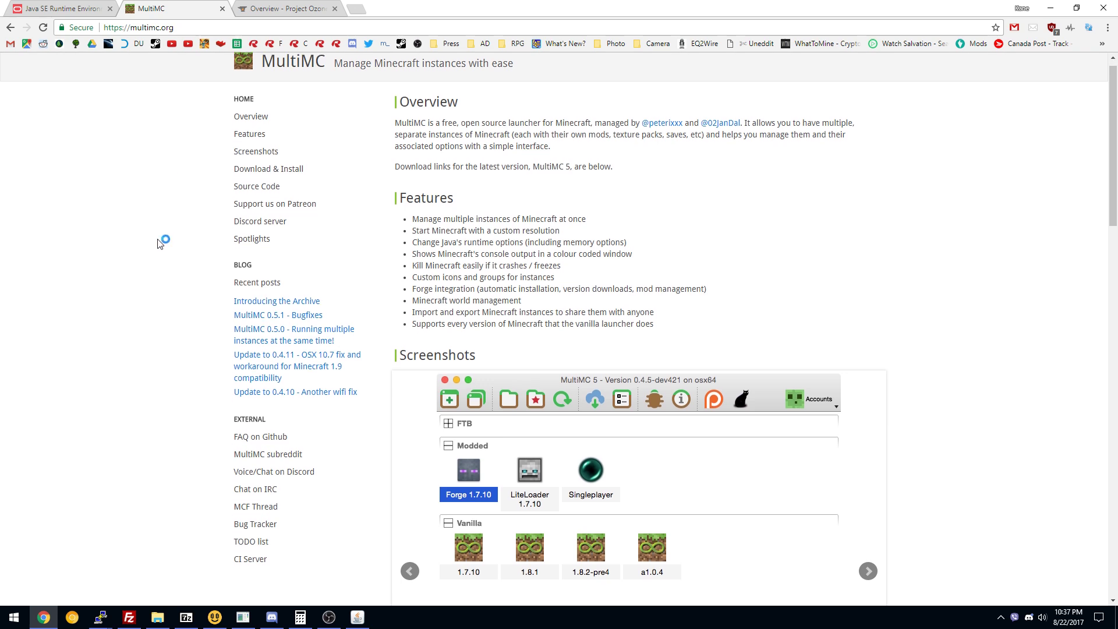
pyautogui.scroll(1, 160, 242)
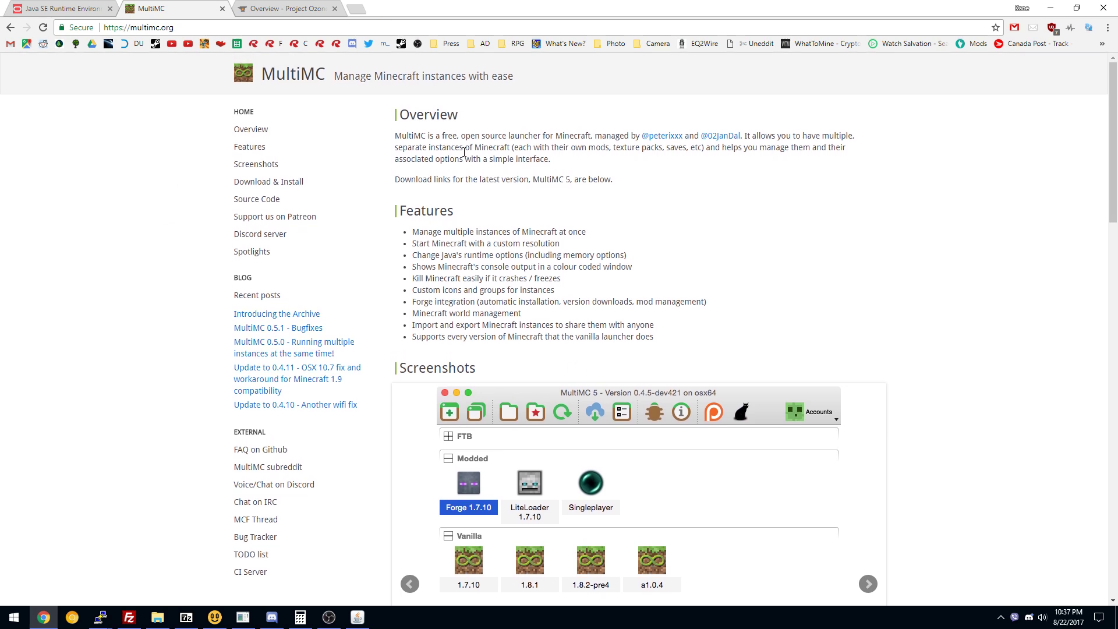
pyautogui.click(276, 182)
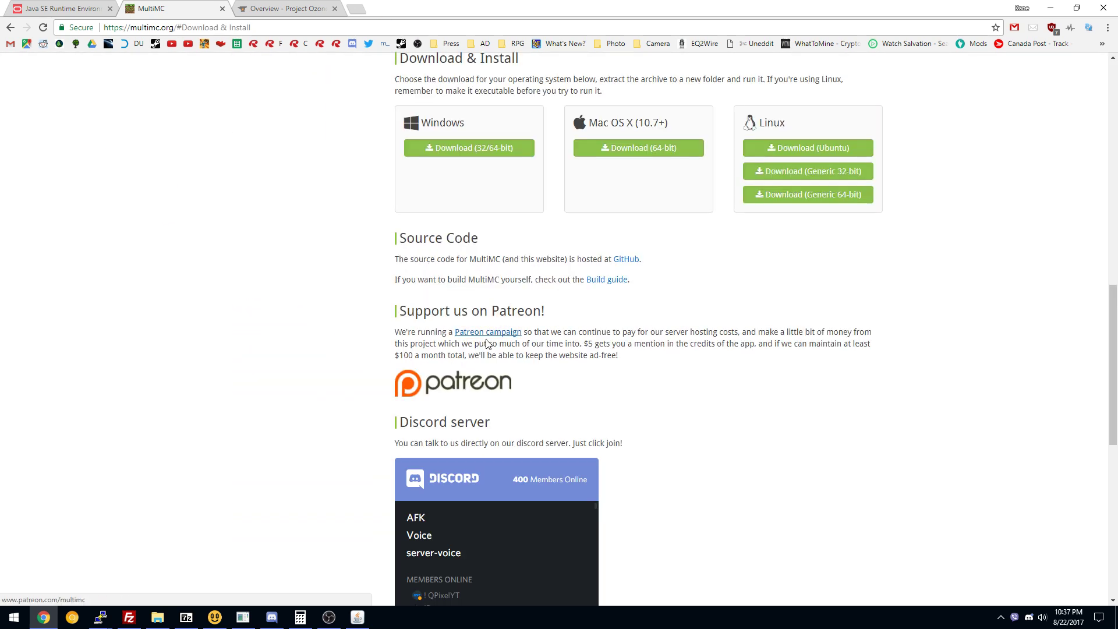
pyautogui.click(480, 151)
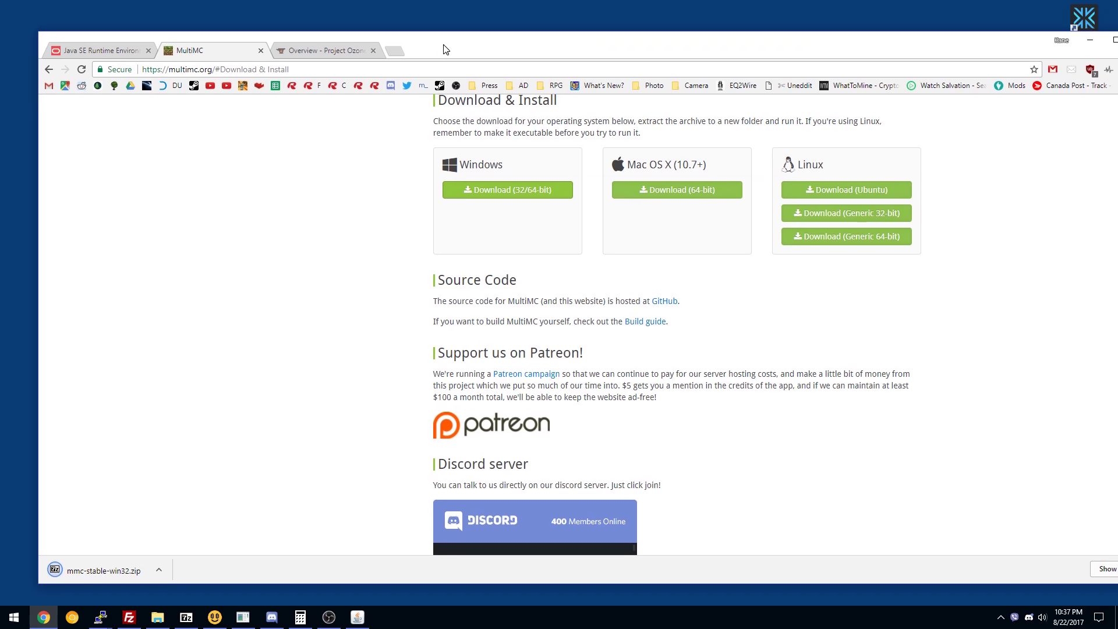
# Extract the MultiMC folder from mmc-stable-win32.zip to the desktop with 7-Zip.
pyautogui.doubleClick(414, 10)
pyautogui.moveTo(433, 46); pyautogui.dragTo(679, 41)
pyautogui.click(351, 561)
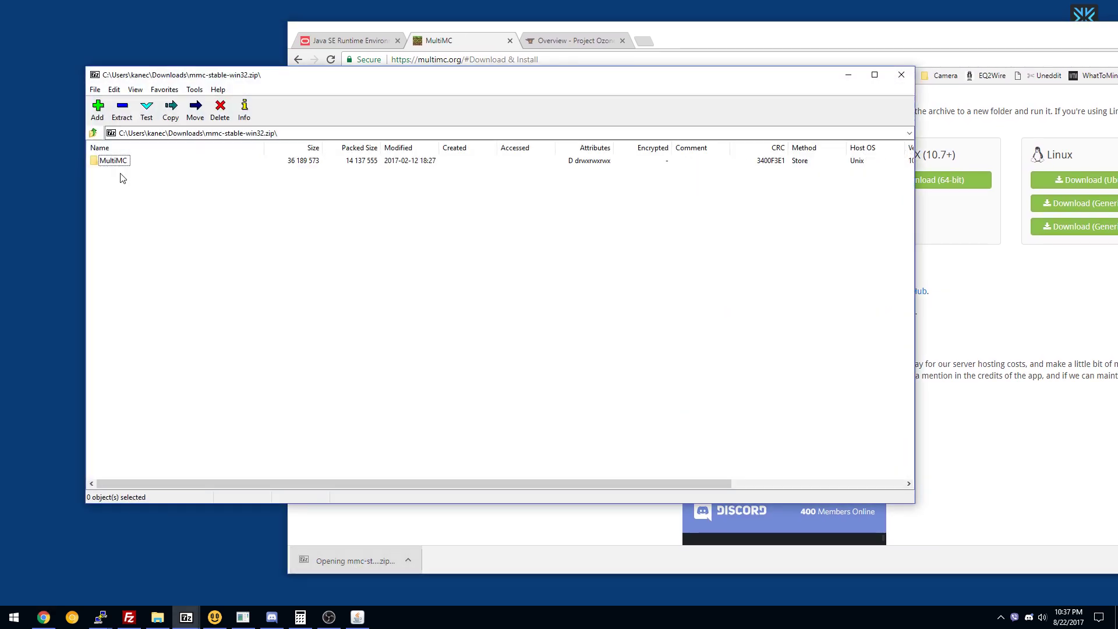
pyautogui.moveTo(114, 160); pyautogui.dragTo(21, 21)
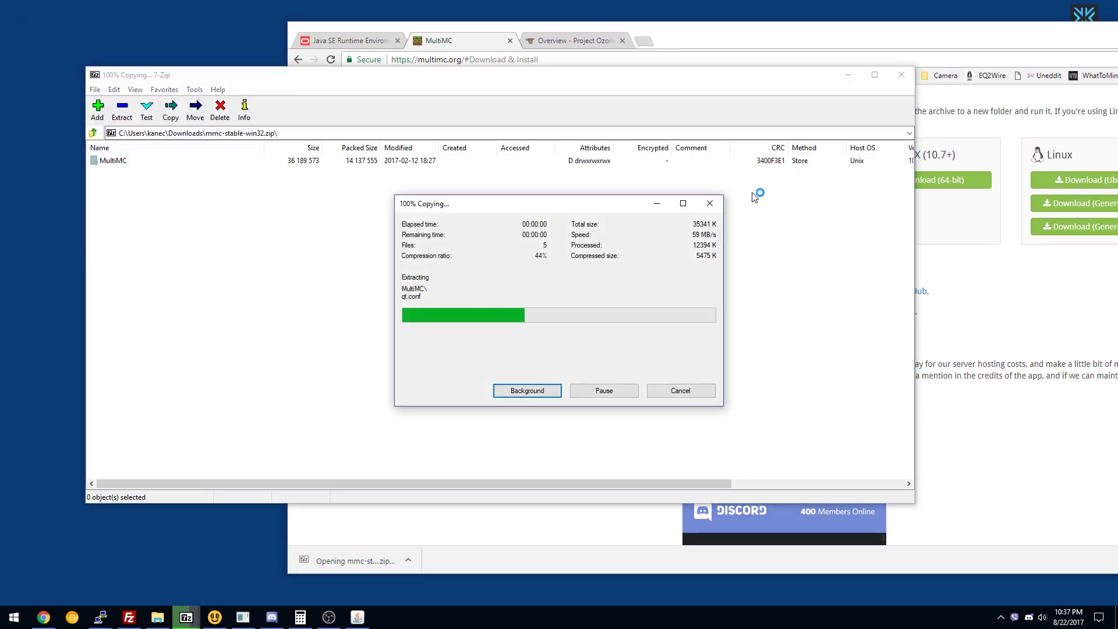
pyautogui.click(896, 77)
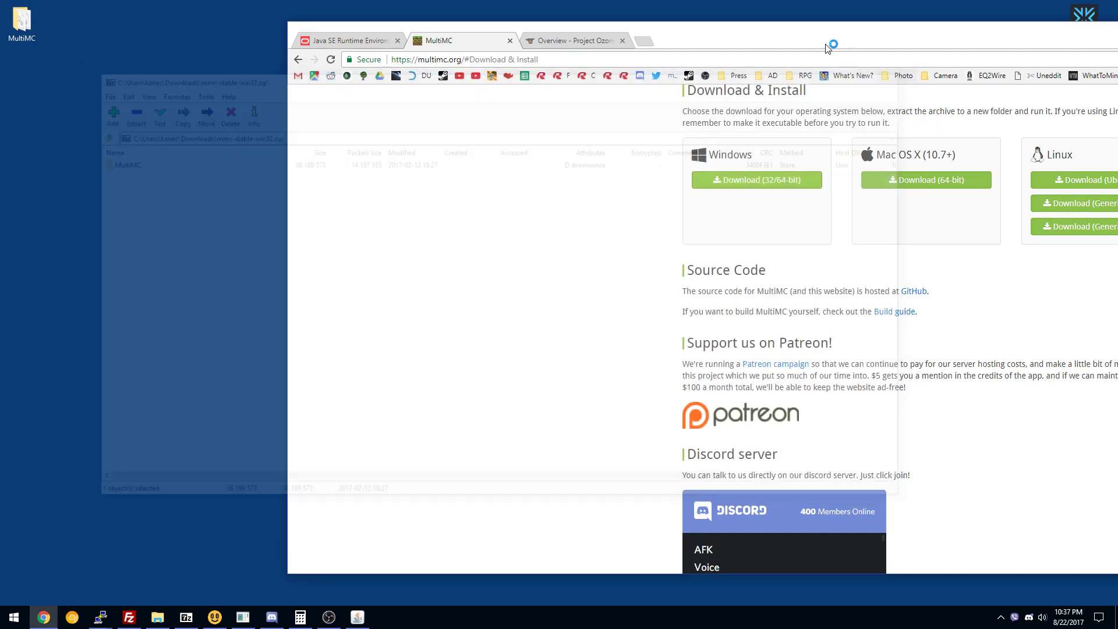
# Check the Java install progress and switch to the Project Ozone 2 page.
pyautogui.moveTo(731, 43); pyautogui.dragTo(623, 30)
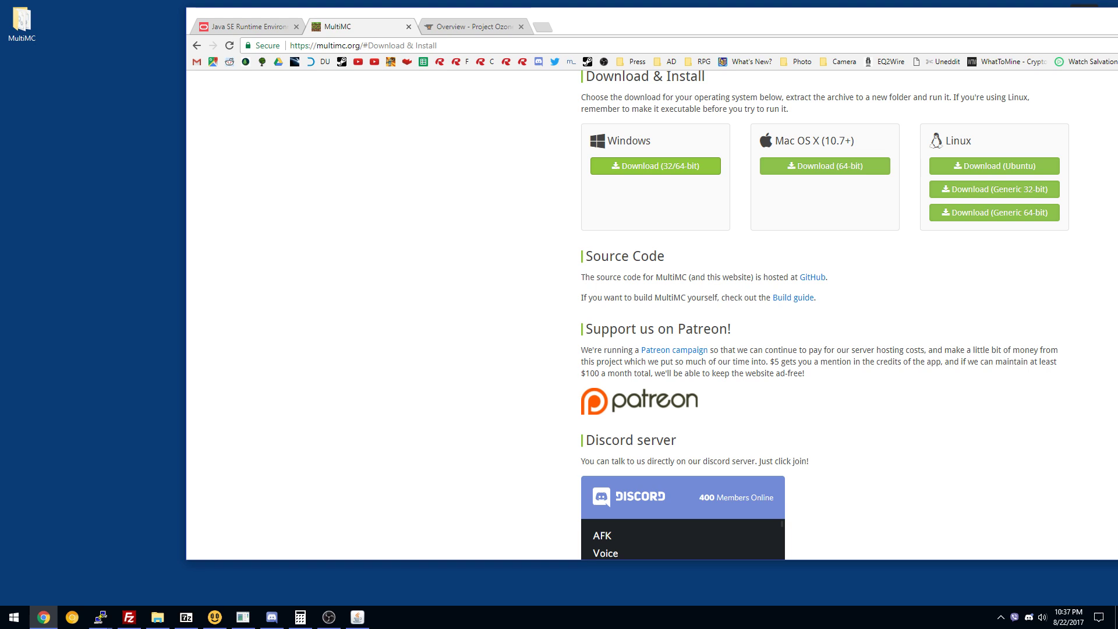
pyautogui.click(361, 616)
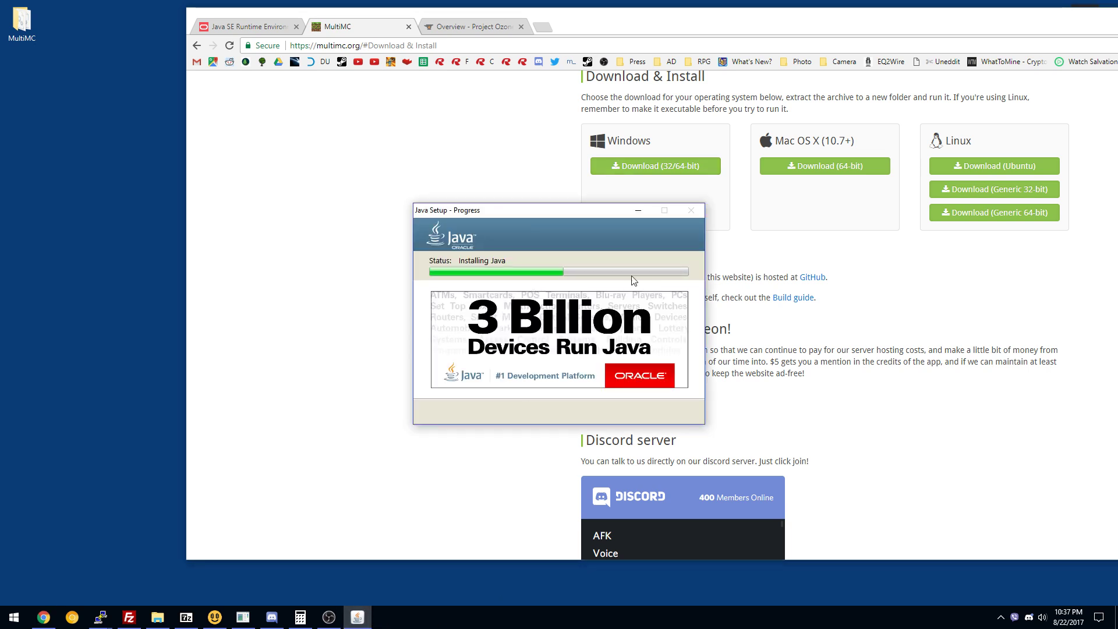
pyautogui.click(475, 25)
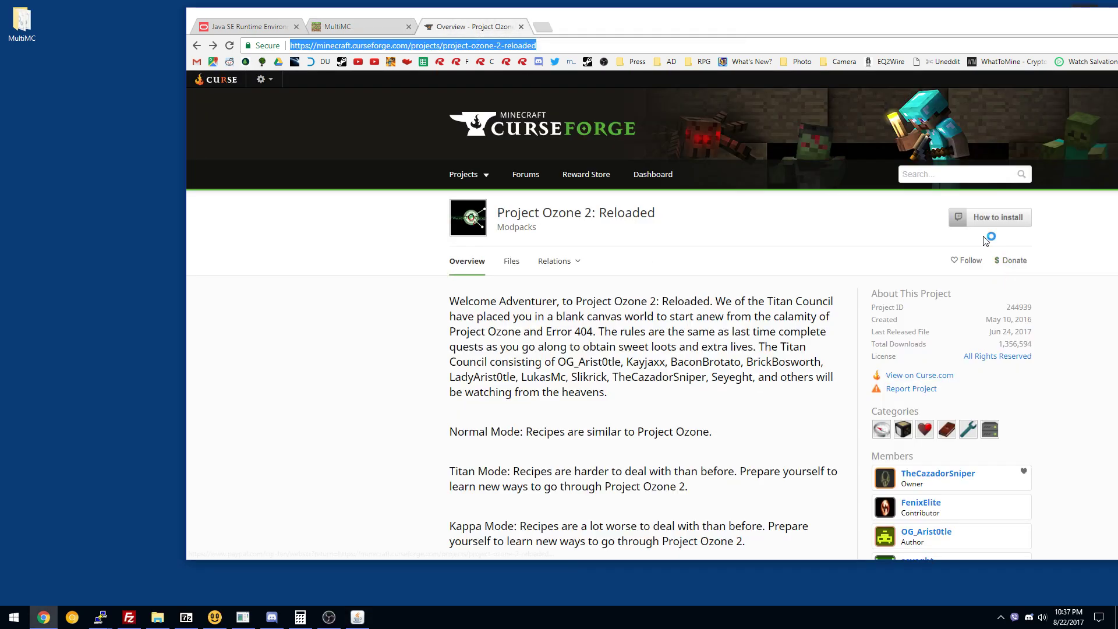
# Download the Project Ozone 2: Reloaded v.2.3.0 modpack zip from CurseForge Mod Packs.
pyautogui.doubleClick(559, 15)
pyautogui.moveTo(280, 158)
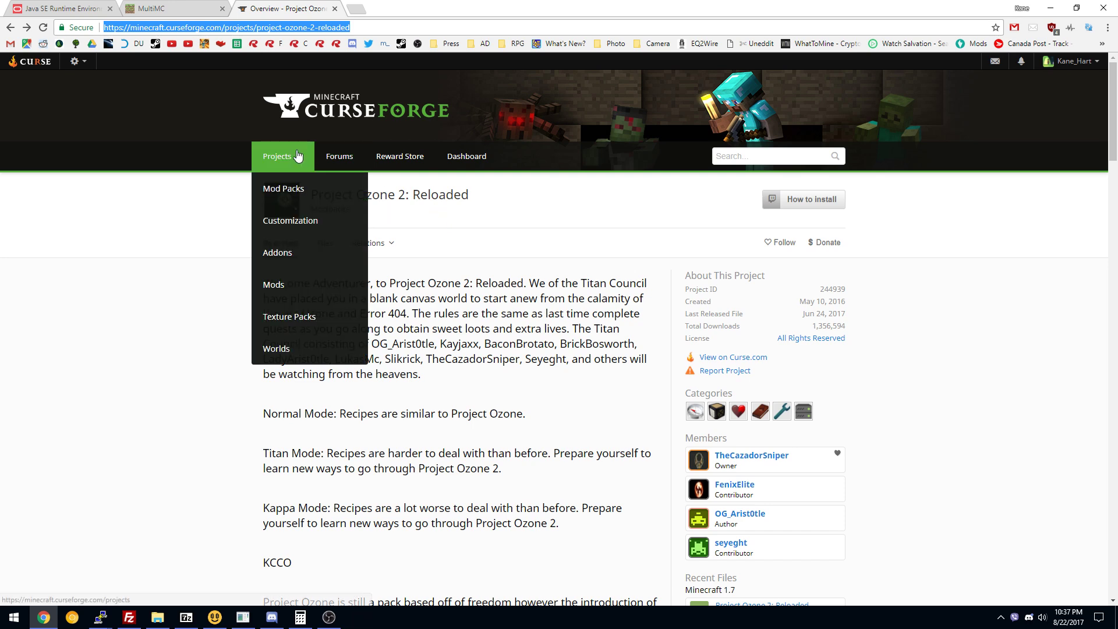
pyautogui.click(288, 190)
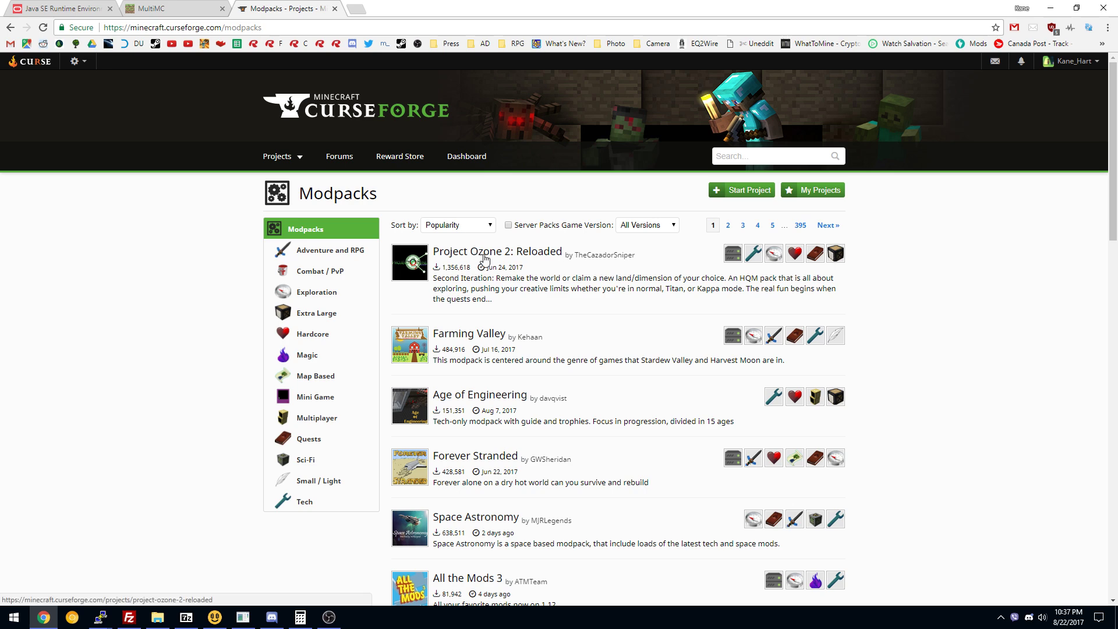
pyautogui.click(484, 258)
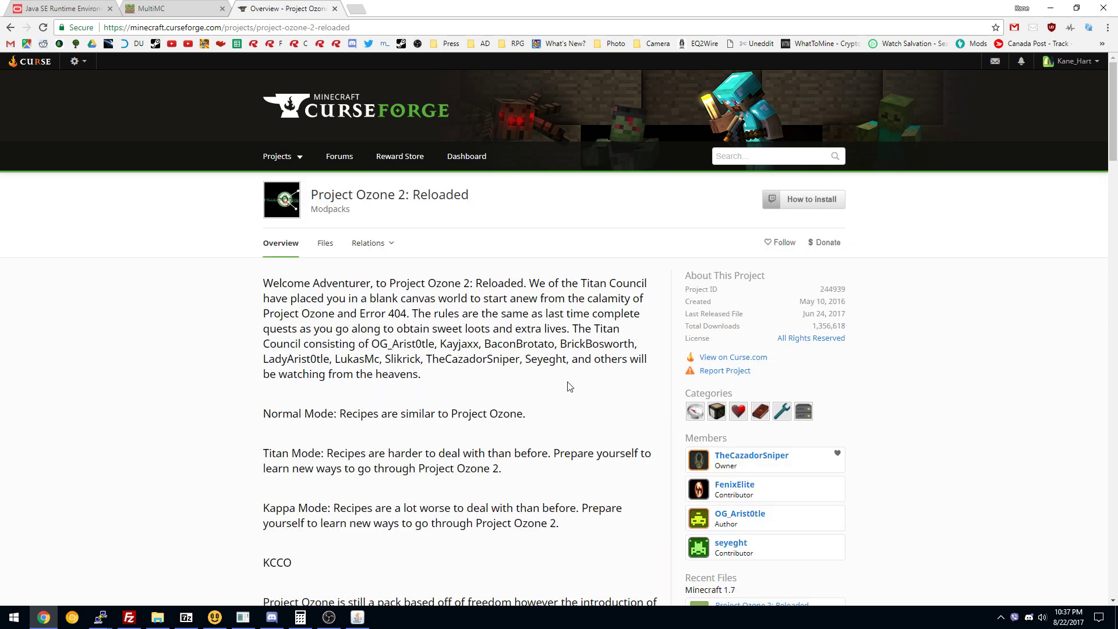
pyautogui.scroll(-4, 461, 446)
pyautogui.scroll(4, 463, 438)
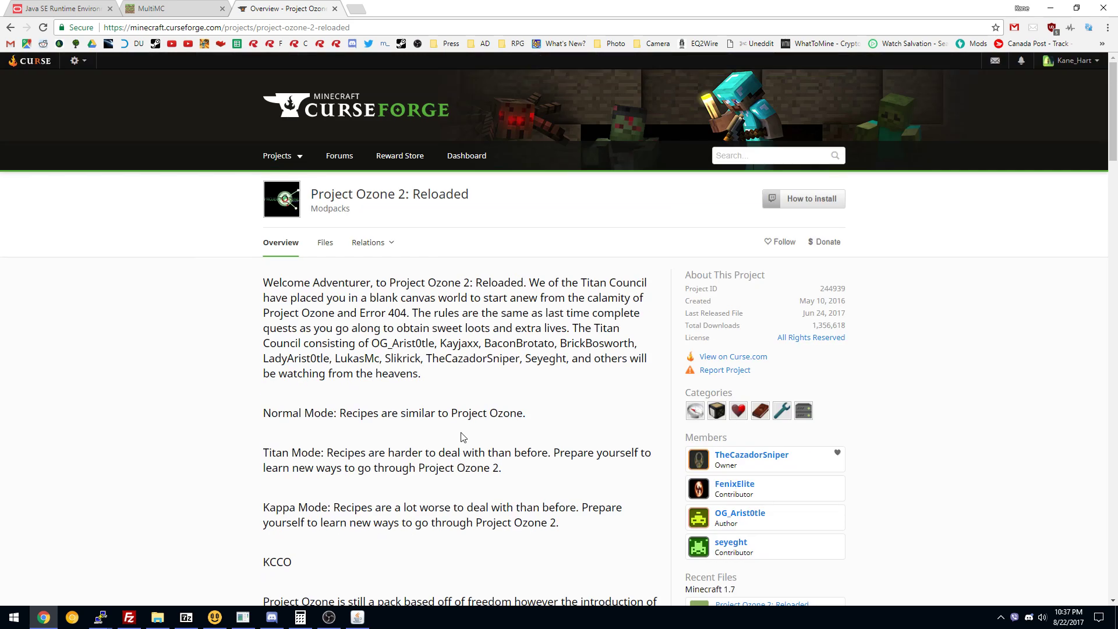
pyautogui.click(325, 242)
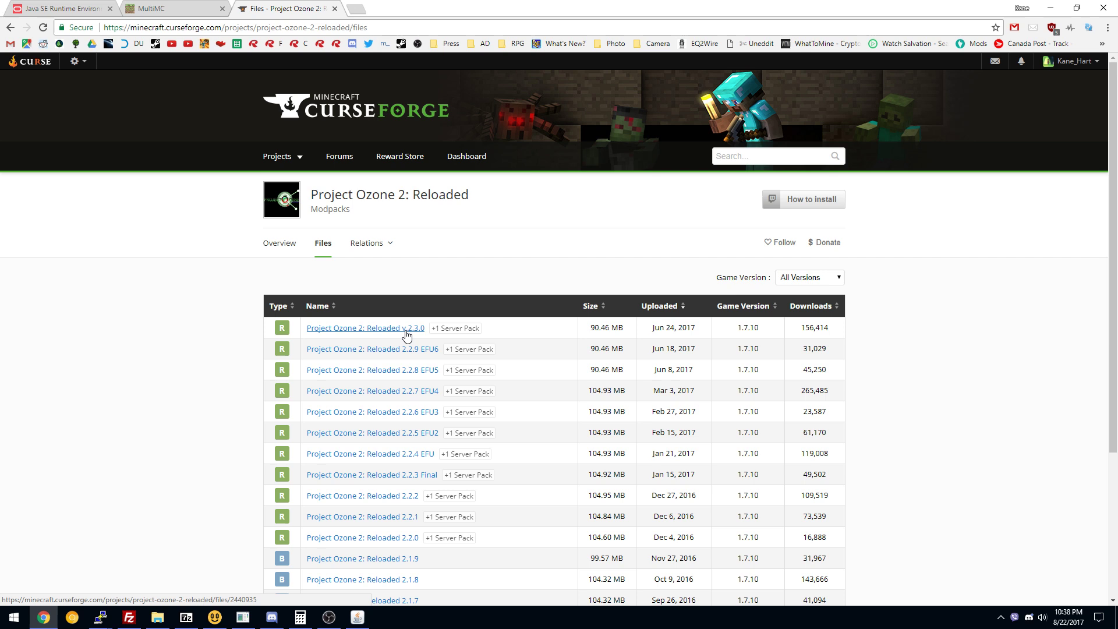
pyautogui.click(406, 330)
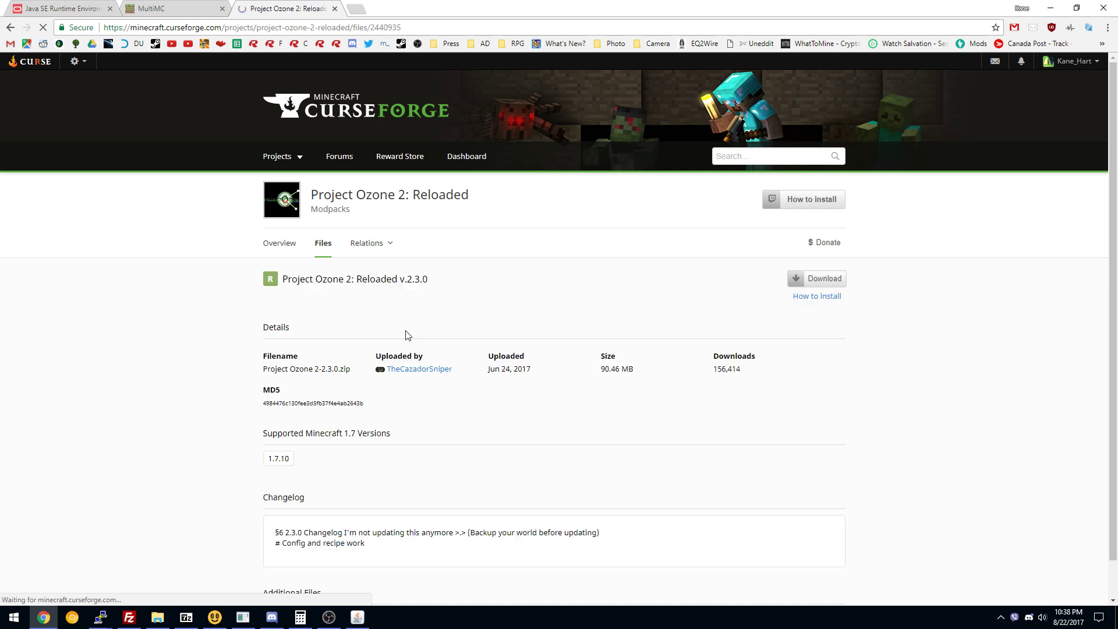
pyautogui.click(826, 279)
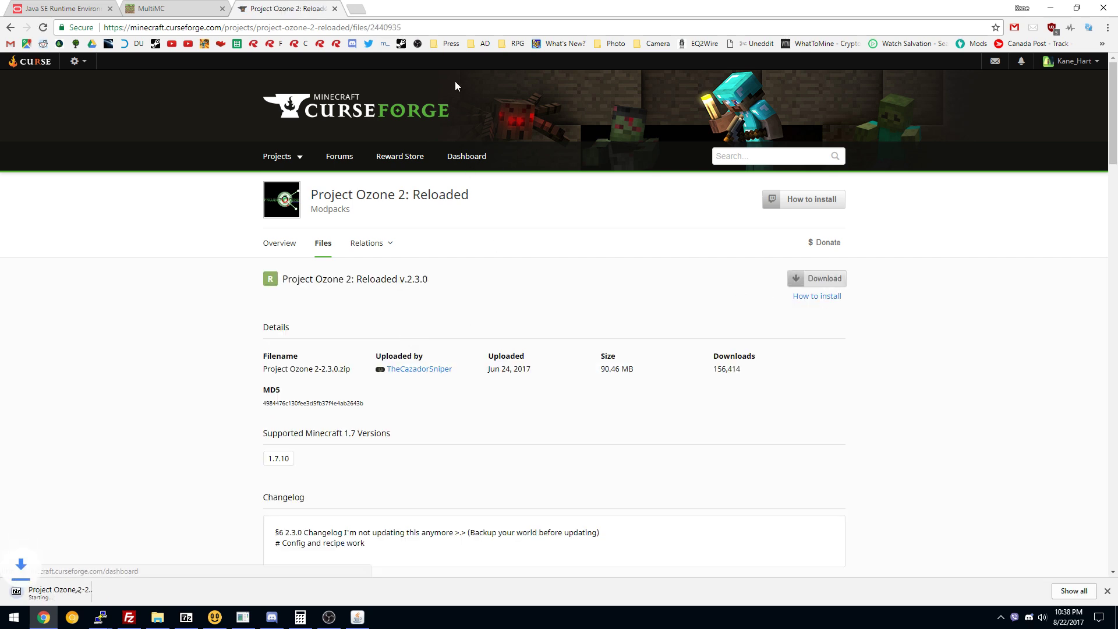
# Dismiss the Java success message, move the modpack zip into the MultiMC folder, and minimise Chrome.
pyautogui.moveTo(447, 8); pyautogui.dragTo(639, 36)
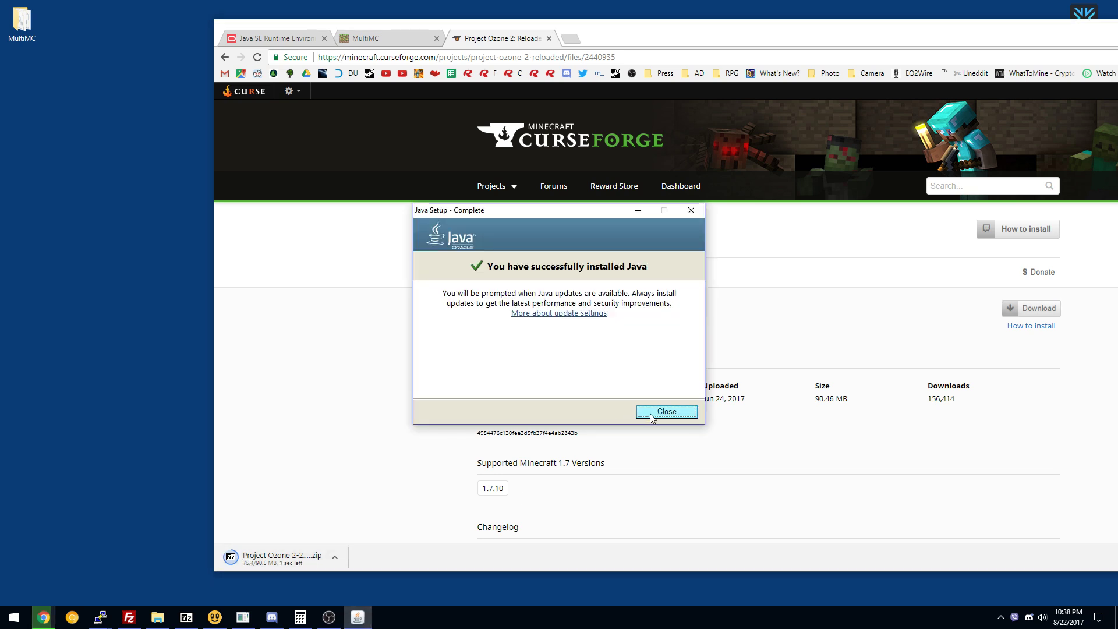
pyautogui.click(652, 415)
pyautogui.moveTo(285, 558); pyautogui.dragTo(23, 26)
pyautogui.moveTo(678, 35); pyautogui.dragTo(466, 39)
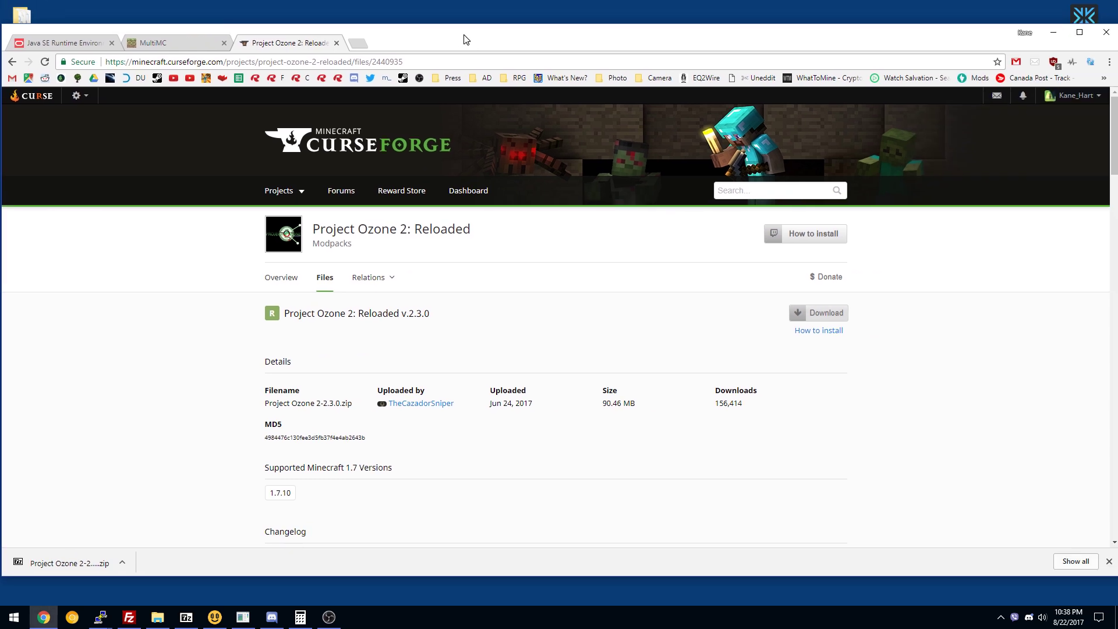
pyautogui.click(1053, 32)
pyautogui.click(21, 21)
# Launch MultiMC.exe from its folder and choose American English in Quick Setup.
pyautogui.doubleClick(22, 20)
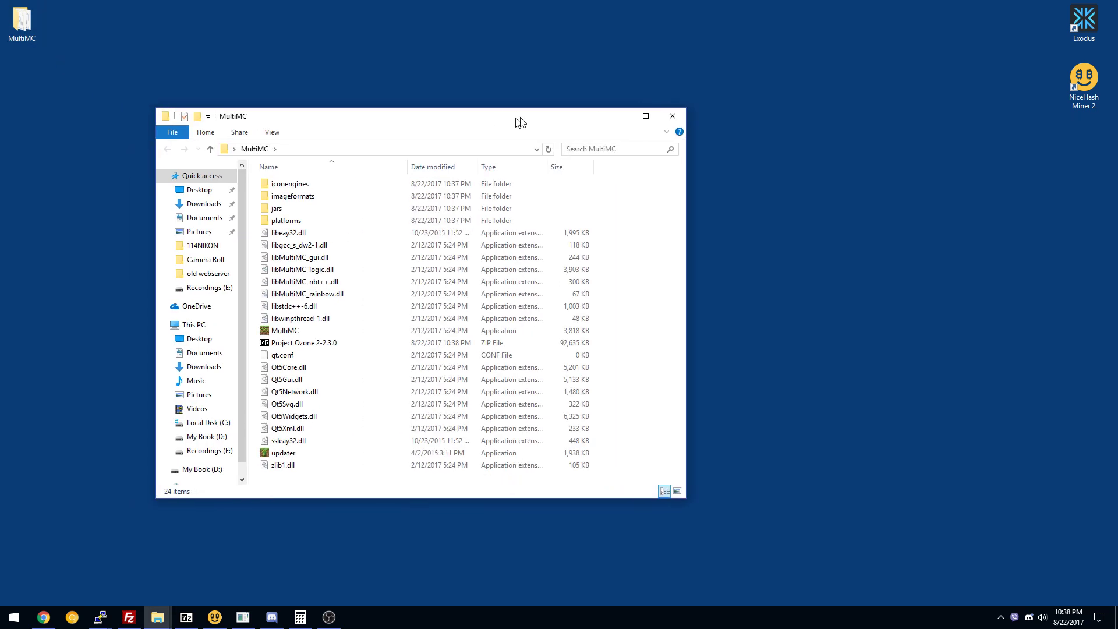
pyautogui.moveTo(519, 120); pyautogui.dragTo(569, 107)
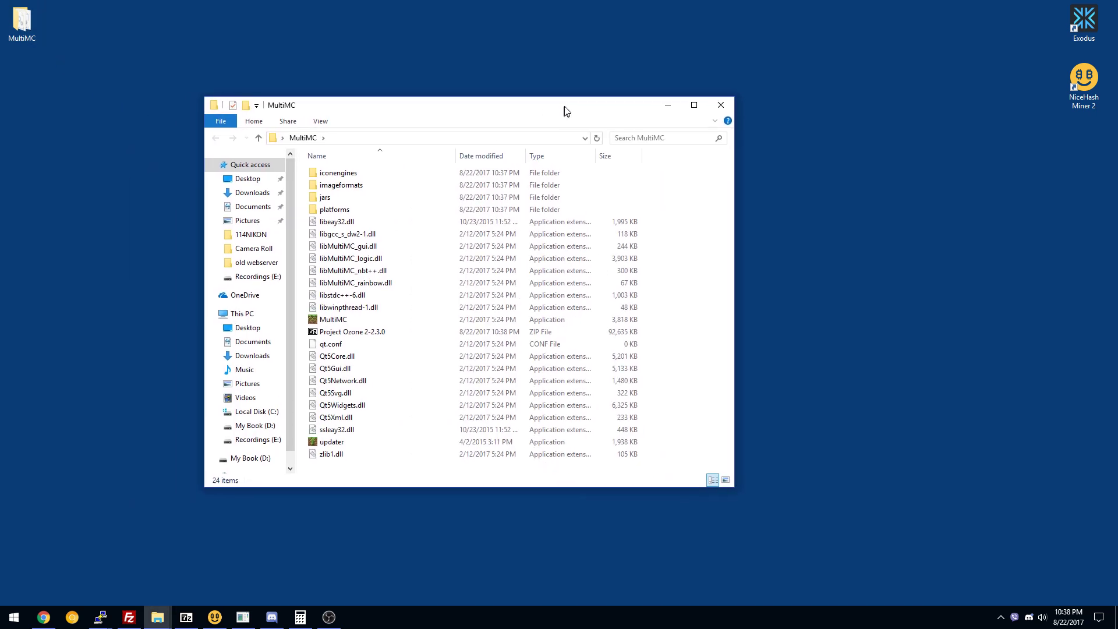
pyautogui.doubleClick(341, 322)
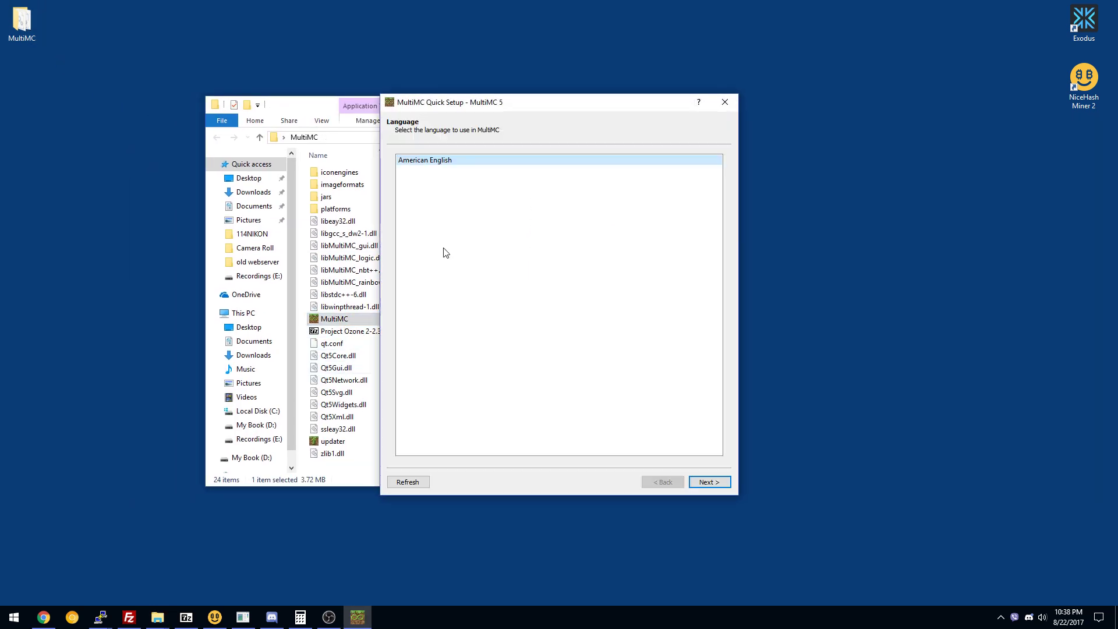
pyautogui.moveTo(484, 105); pyautogui.dragTo(562, 78)
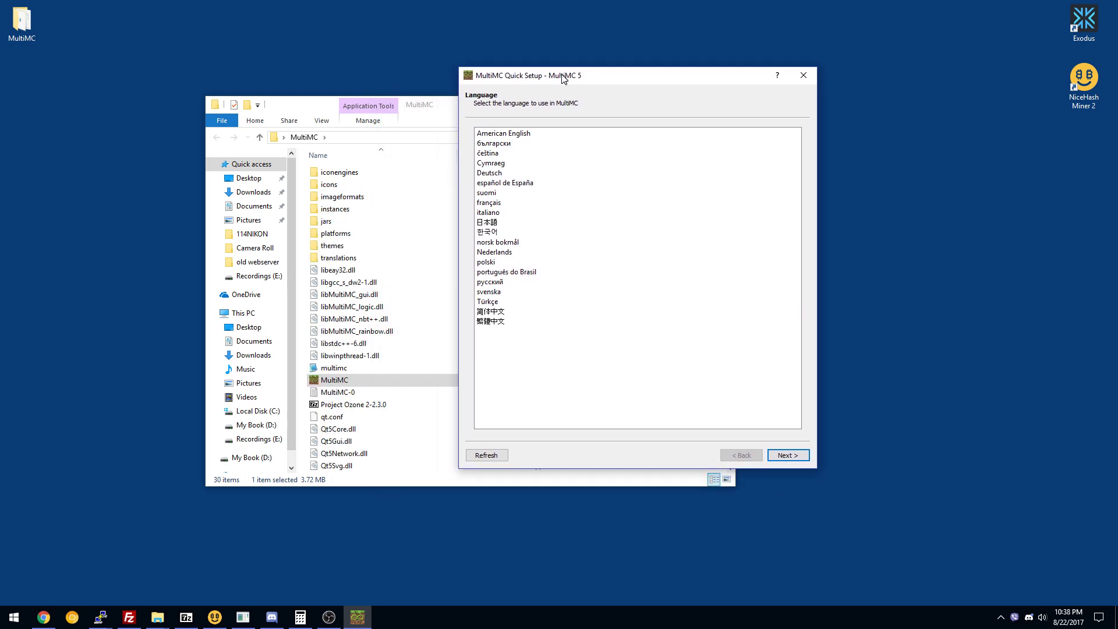
pyautogui.click(516, 133)
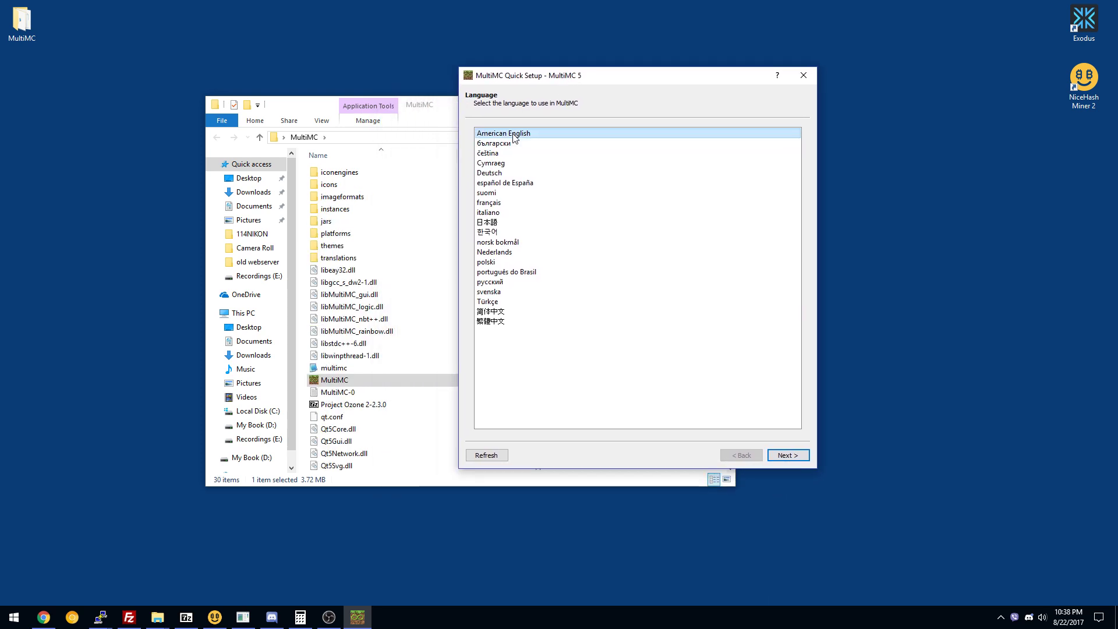
pyautogui.click(800, 459)
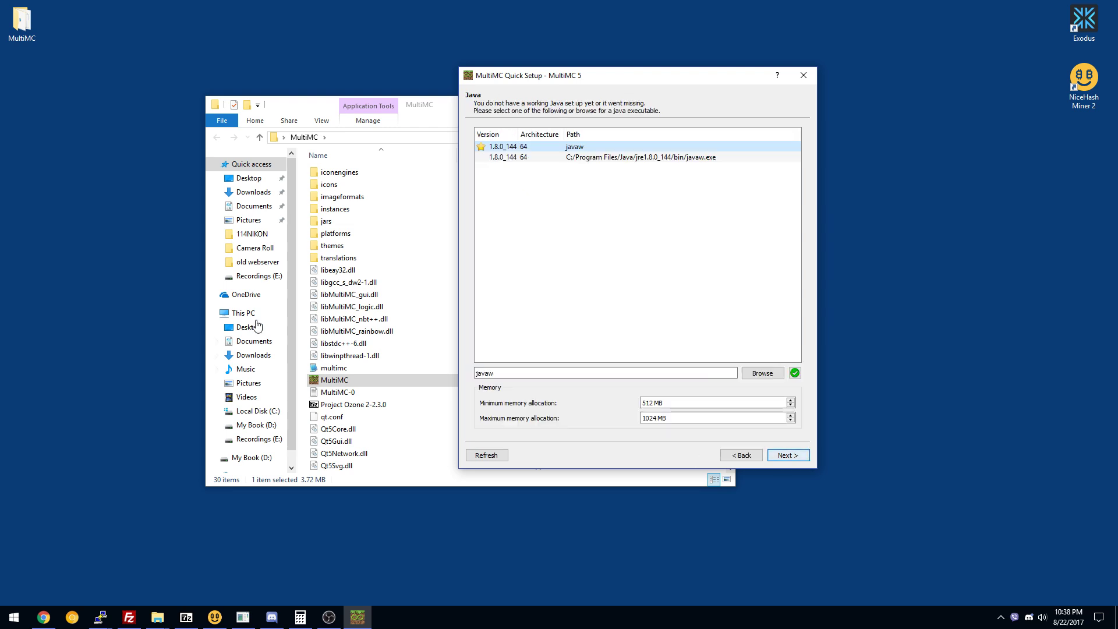
# Look inside the MultiMC translations folder, then return to the setup window.
pyautogui.doubleClick(335, 257)
pyautogui.click(378, 173)
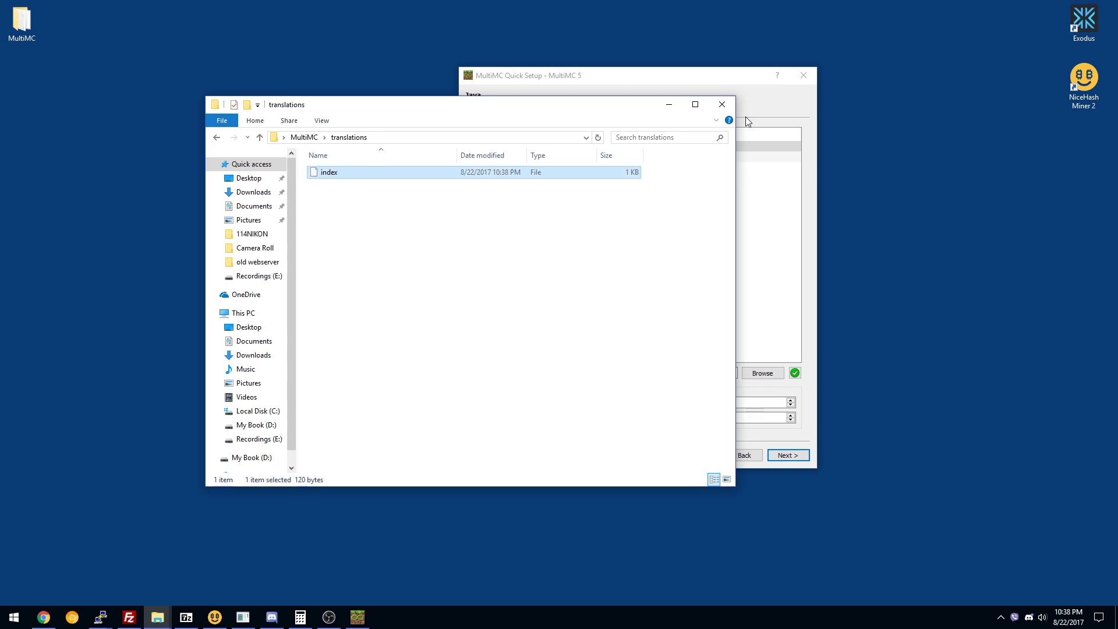
pyautogui.press('BackSpace')
pyautogui.click(753, 122)
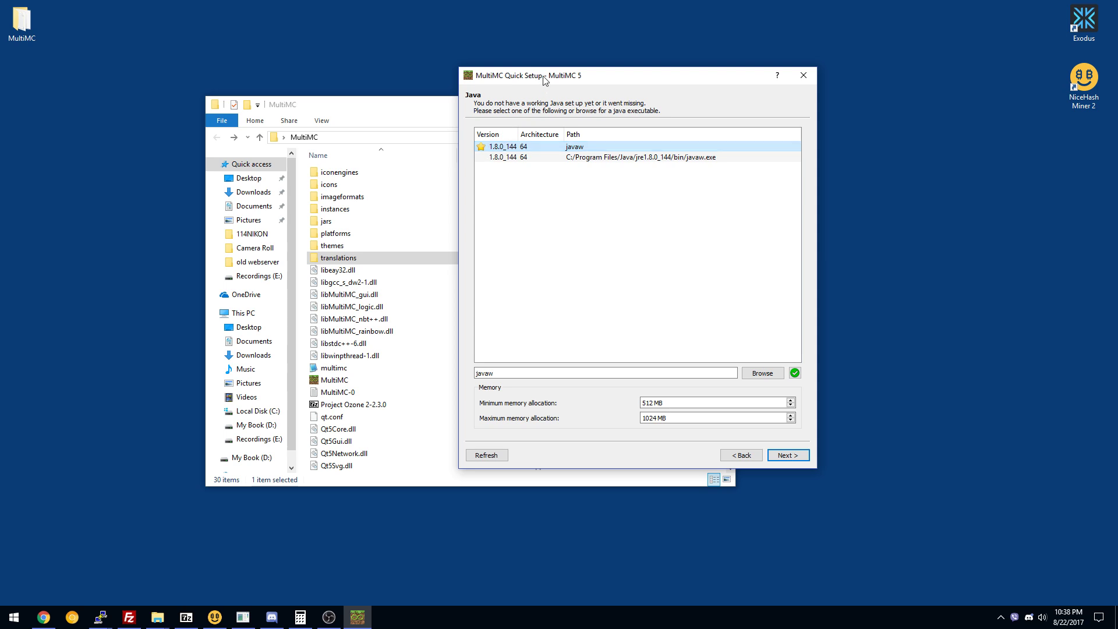
pyautogui.moveTo(543, 79); pyautogui.dragTo(511, 59)
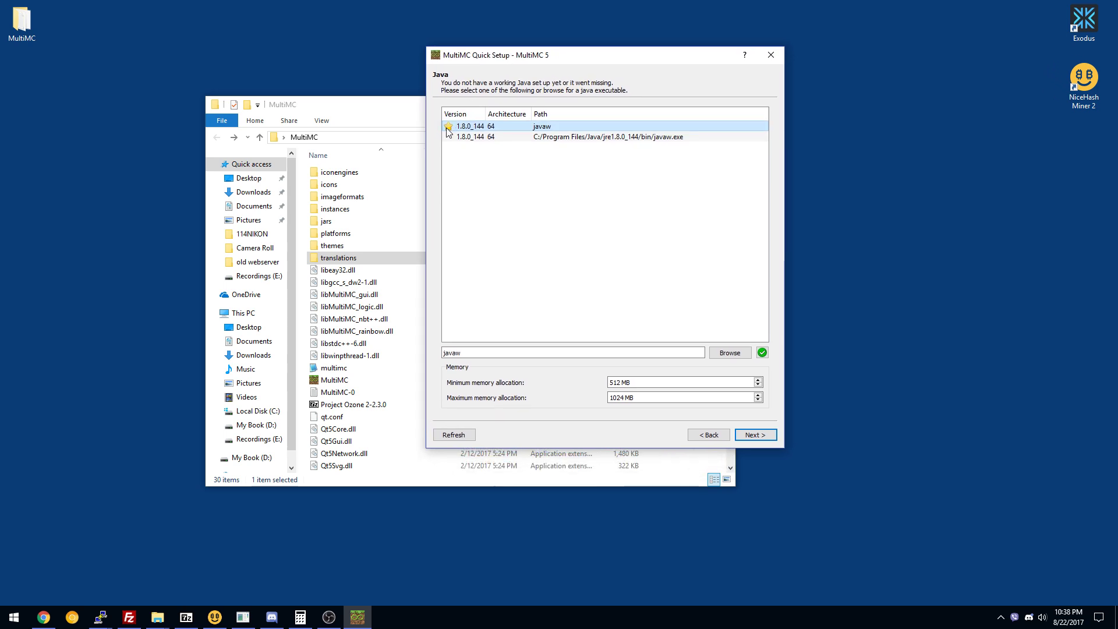
# Set minimum and maximum Java memory to 4096 MB and continue to Analytics.
pyautogui.click(632, 383)
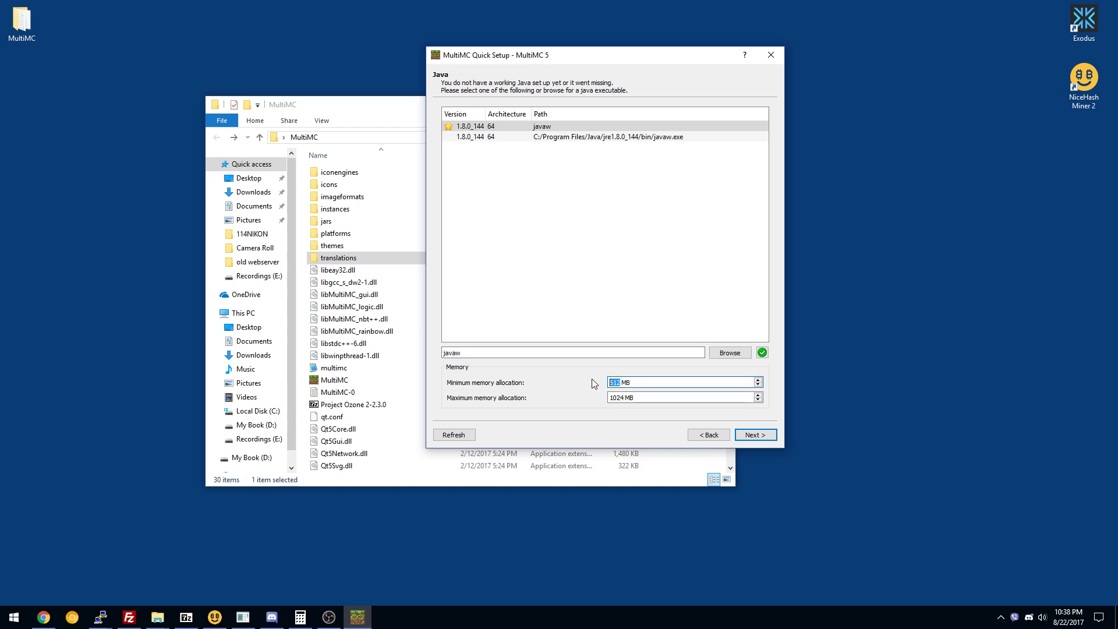
pyautogui.write('4')
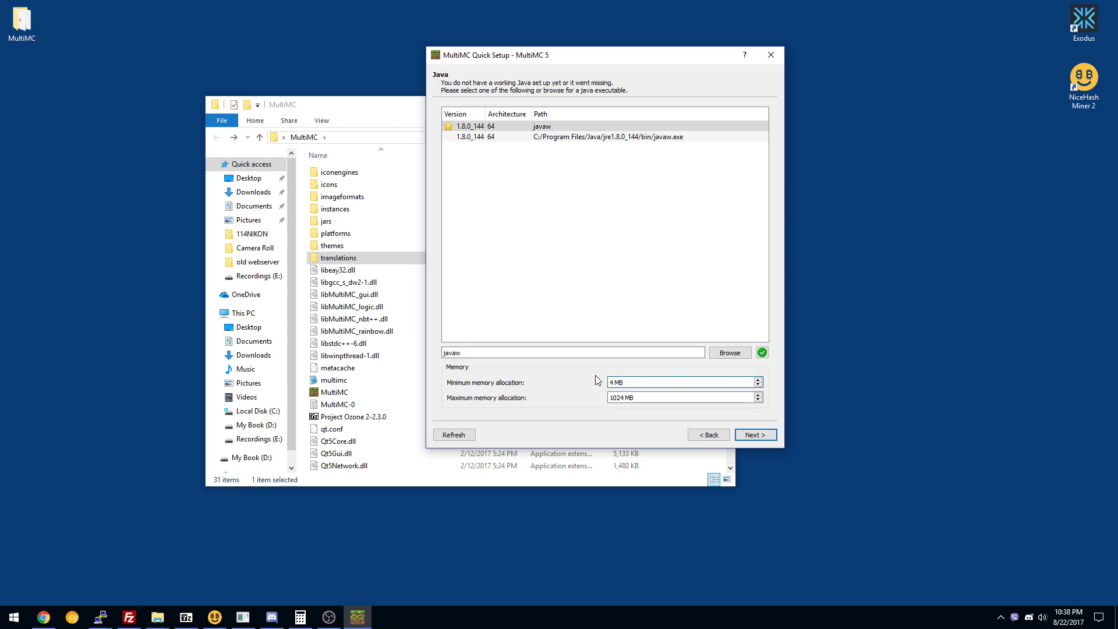
pyautogui.write('096')
pyautogui.press('Return')
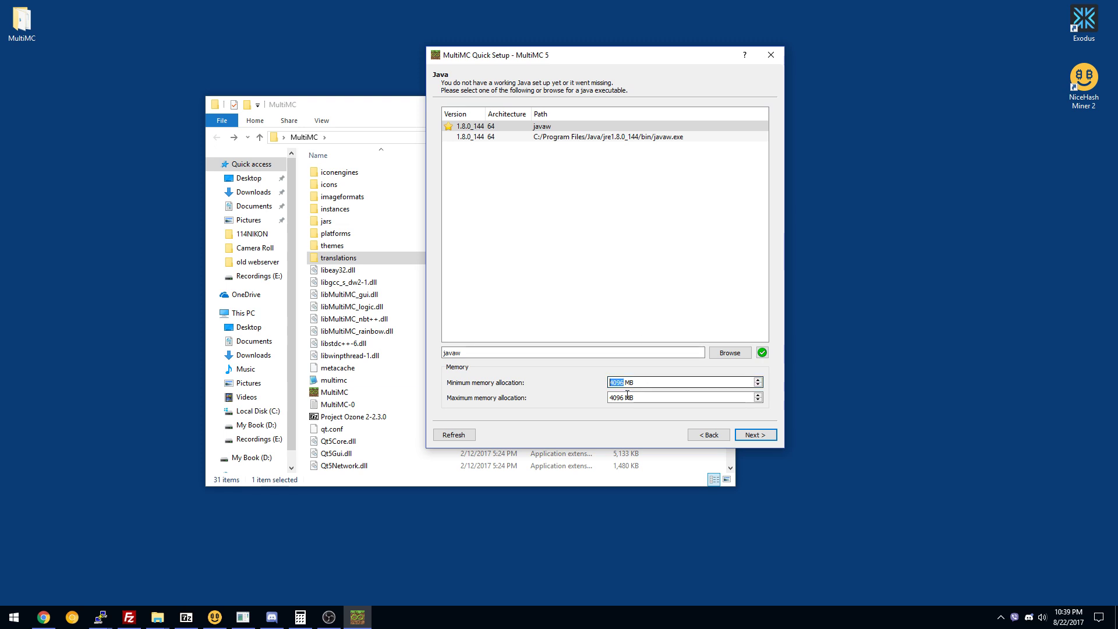
pyautogui.click(627, 395)
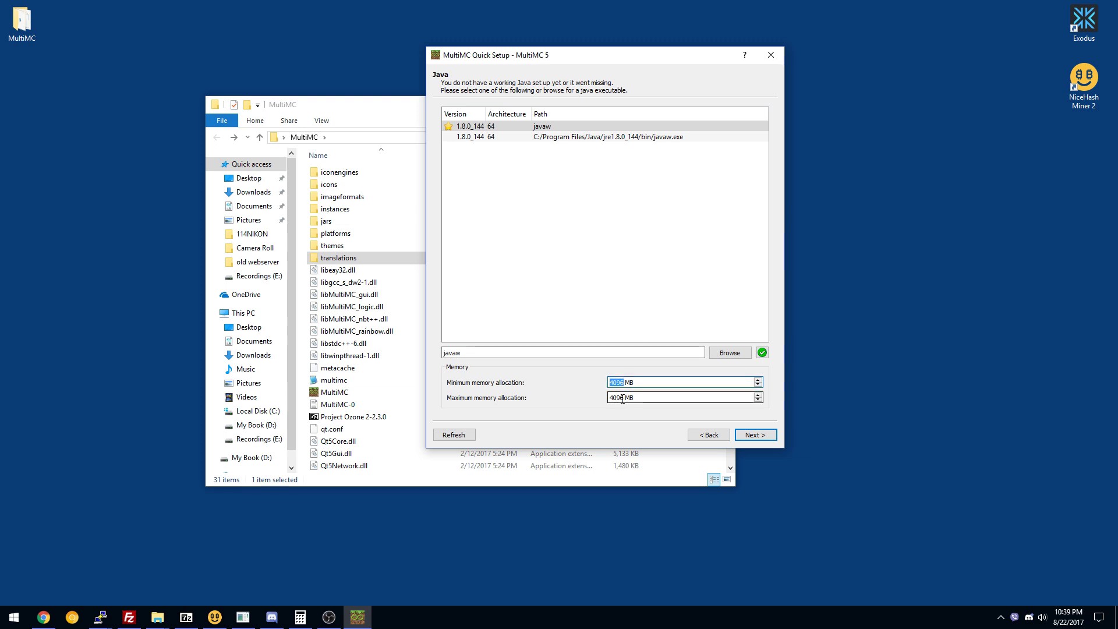
pyautogui.click(756, 435)
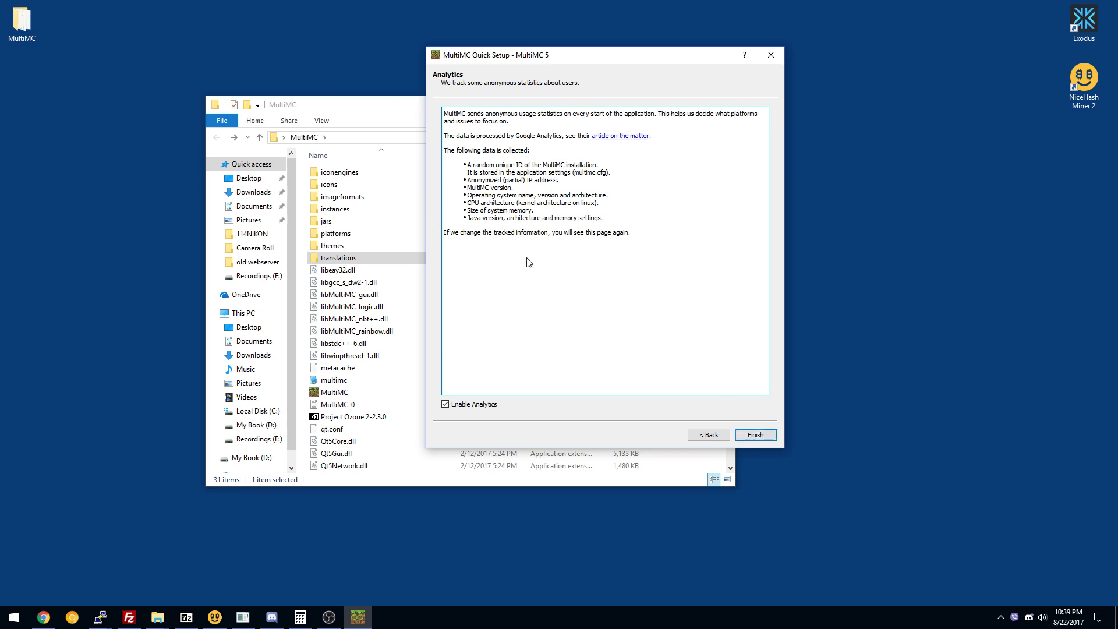
# Finish Quick Setup and move the MultiMC main window higher on screen.
pyautogui.click(748, 434)
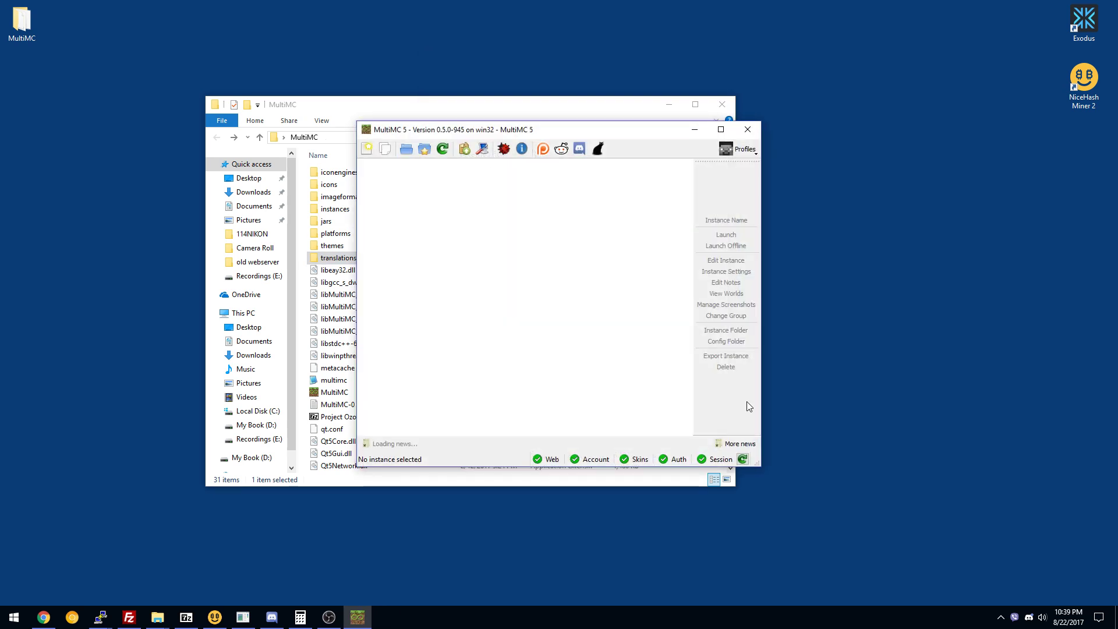
pyautogui.moveTo(577, 130); pyautogui.dragTo(587, 46)
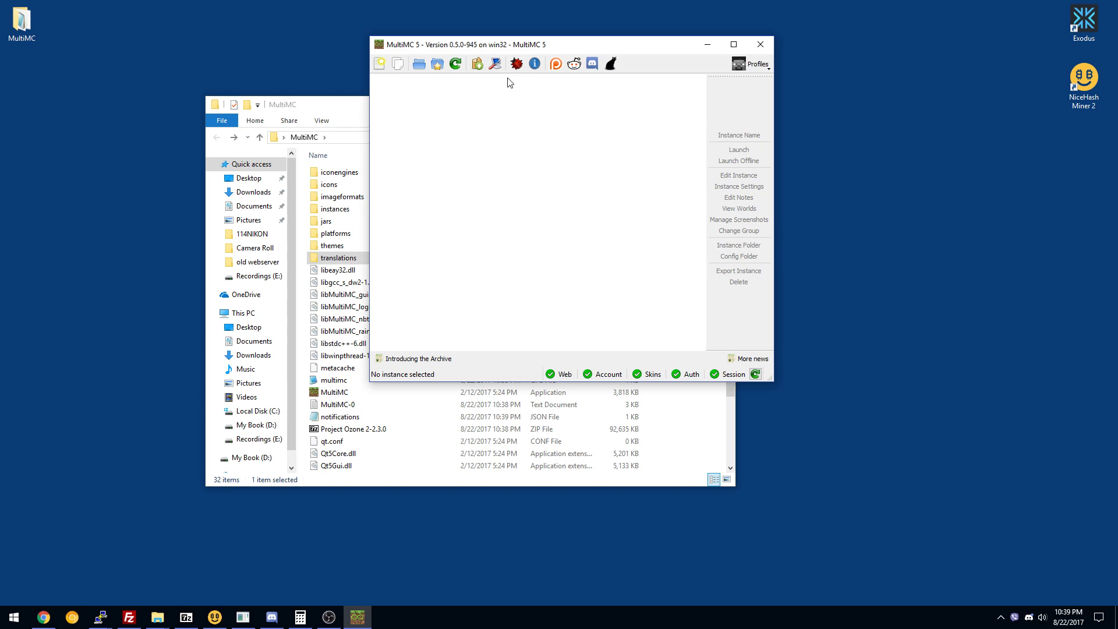
# Try importing Project Ozone 2-2.3.0.zip as a modpack and dismiss the missing instance.cfg error.
pyautogui.click(381, 62)
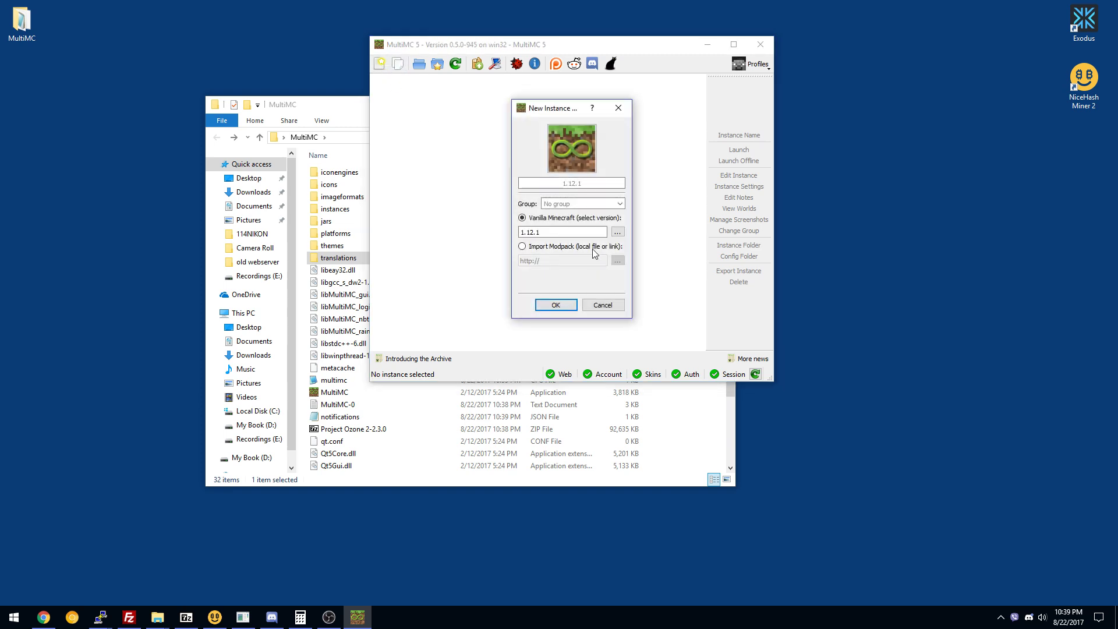
pyautogui.click(541, 250)
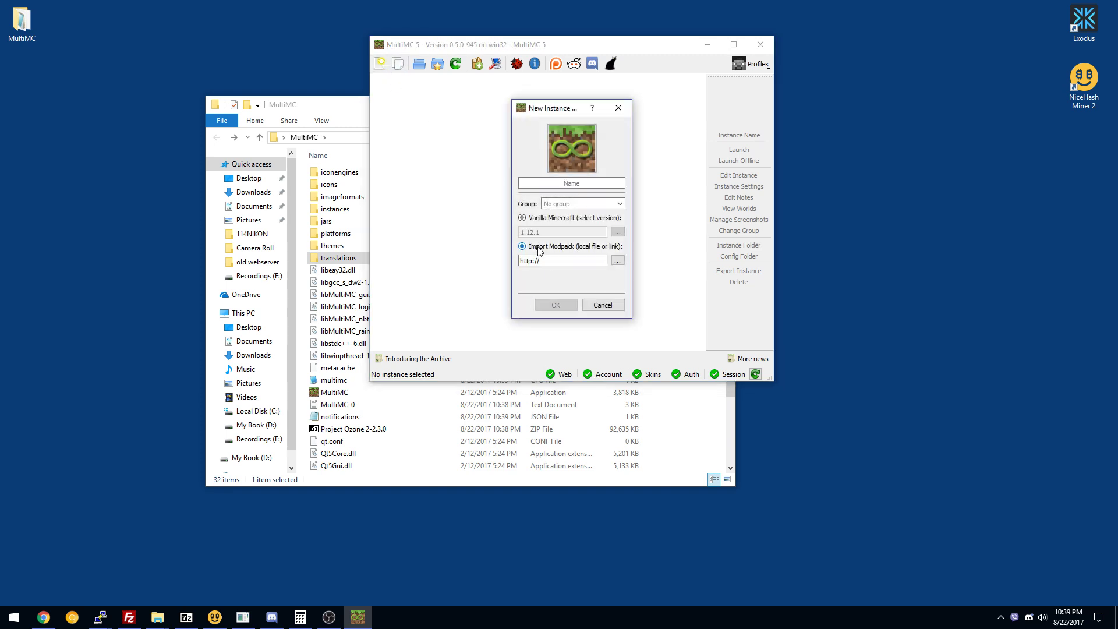
pyautogui.click(617, 261)
pyautogui.click(670, 298)
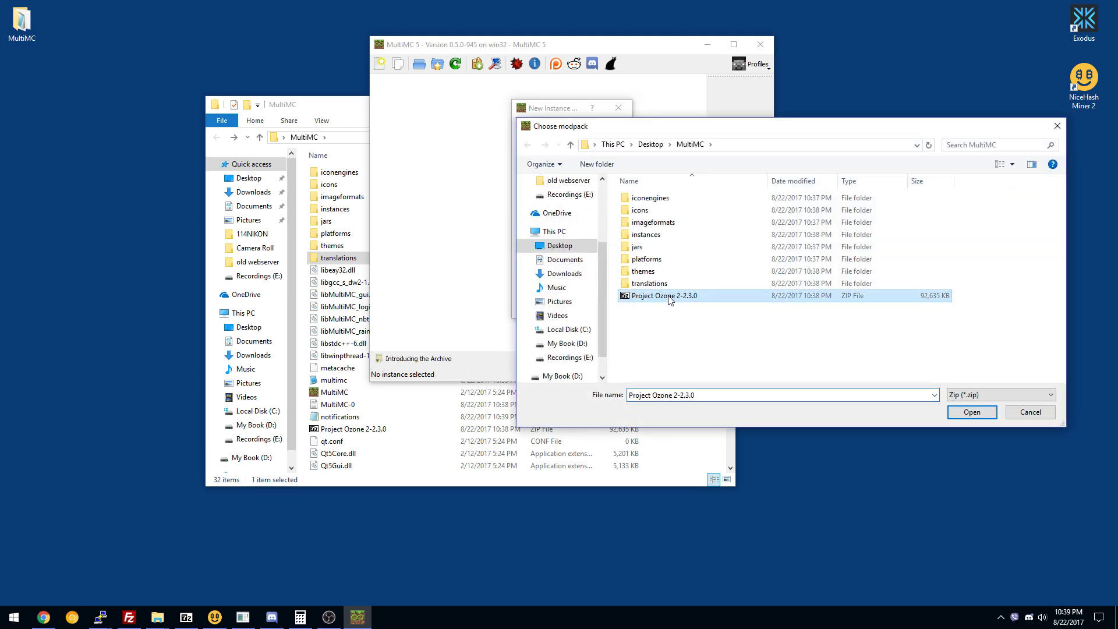
pyautogui.moveTo(671, 131); pyautogui.dragTo(447, 107)
pyautogui.click(23, 26)
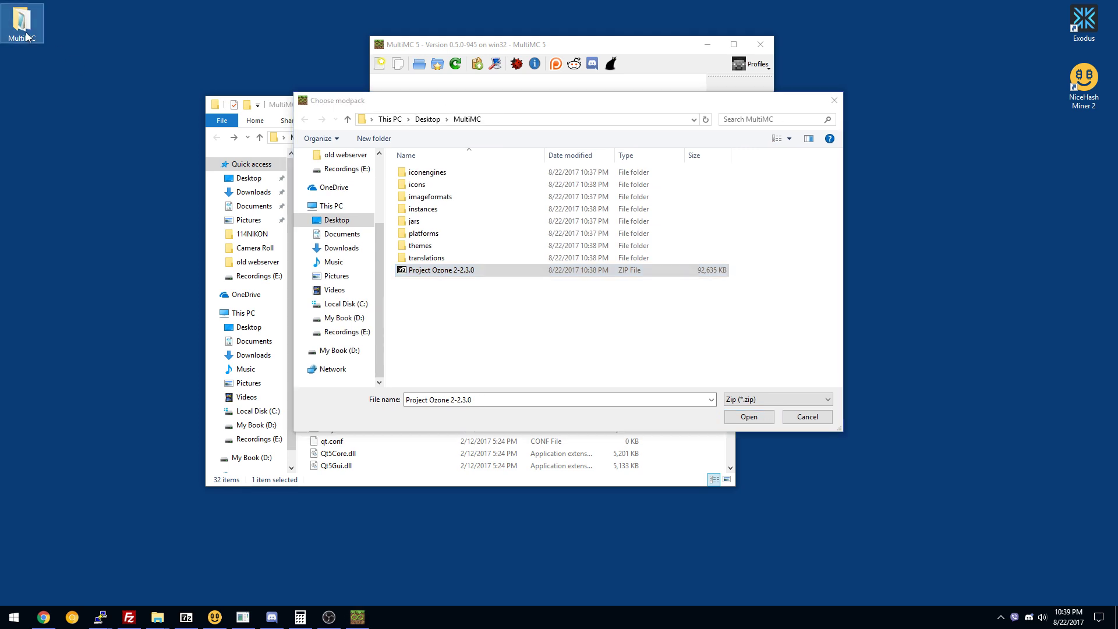
pyautogui.click(432, 269)
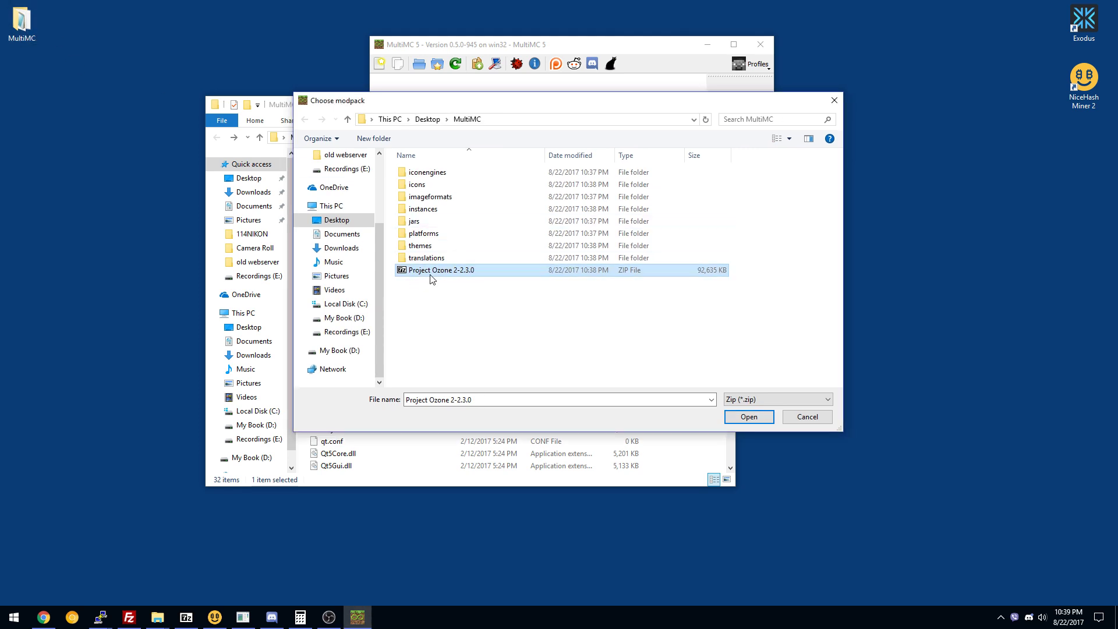
pyautogui.doubleClick(474, 271)
pyautogui.click(548, 303)
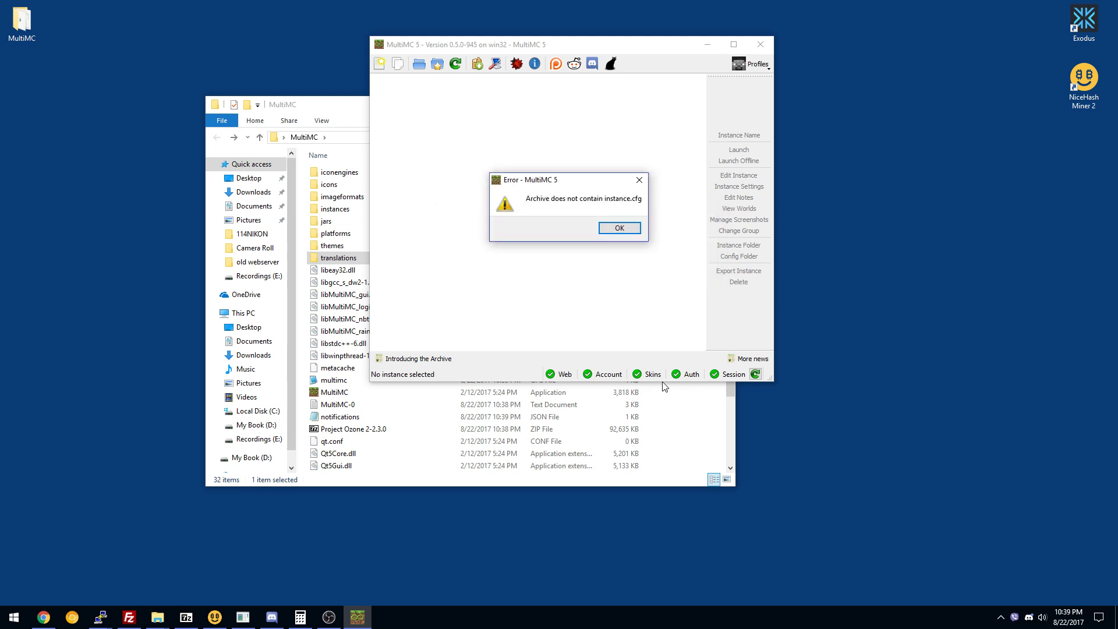
pyautogui.click(619, 227)
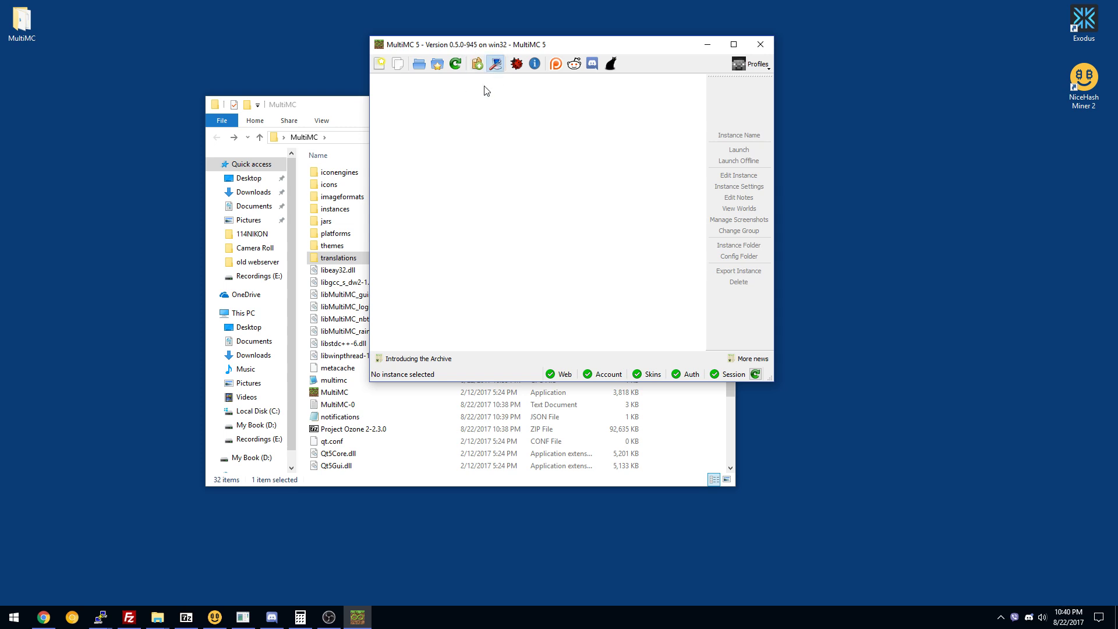
# Set MultiMC's update channel to Development in Settings.
pyautogui.click(498, 65)
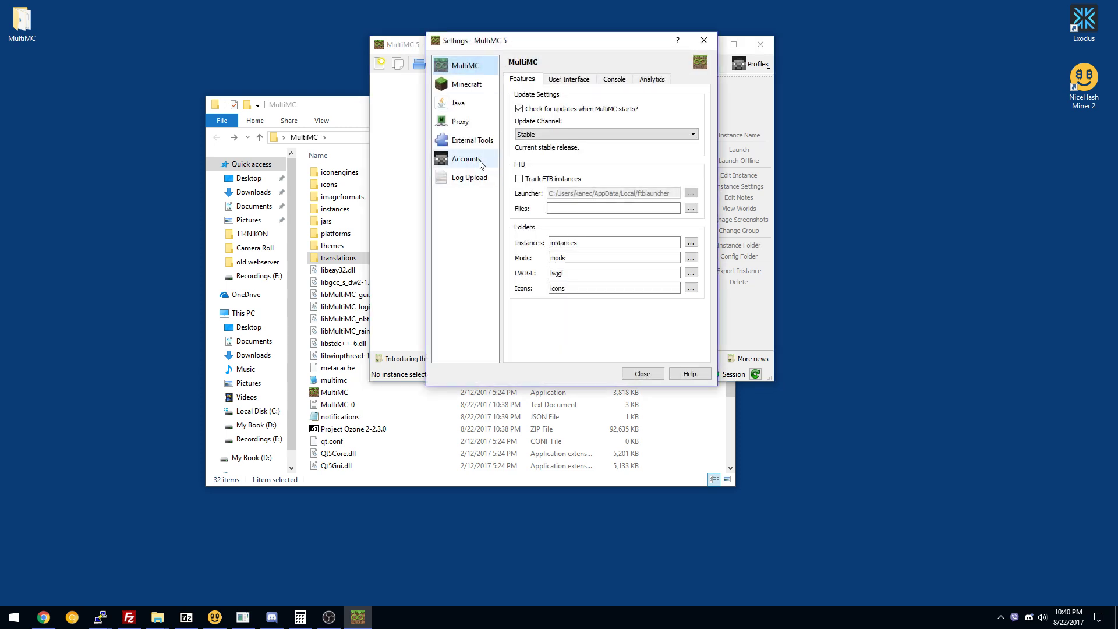
pyautogui.moveTo(485, 53); pyautogui.dragTo(484, 82)
pyautogui.click(678, 82)
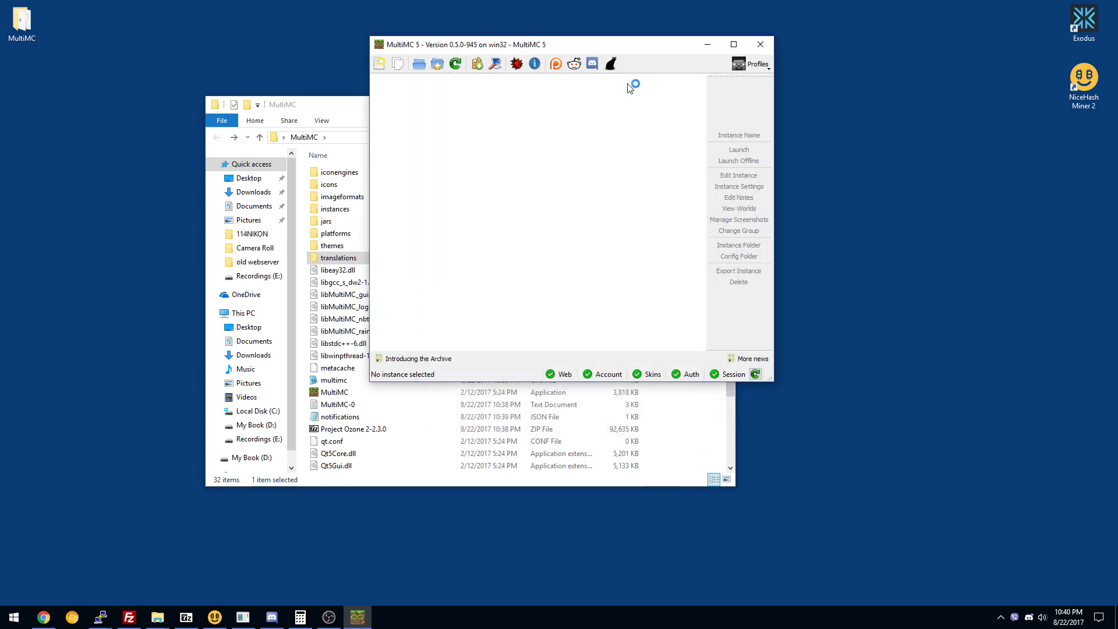
pyautogui.click(496, 66)
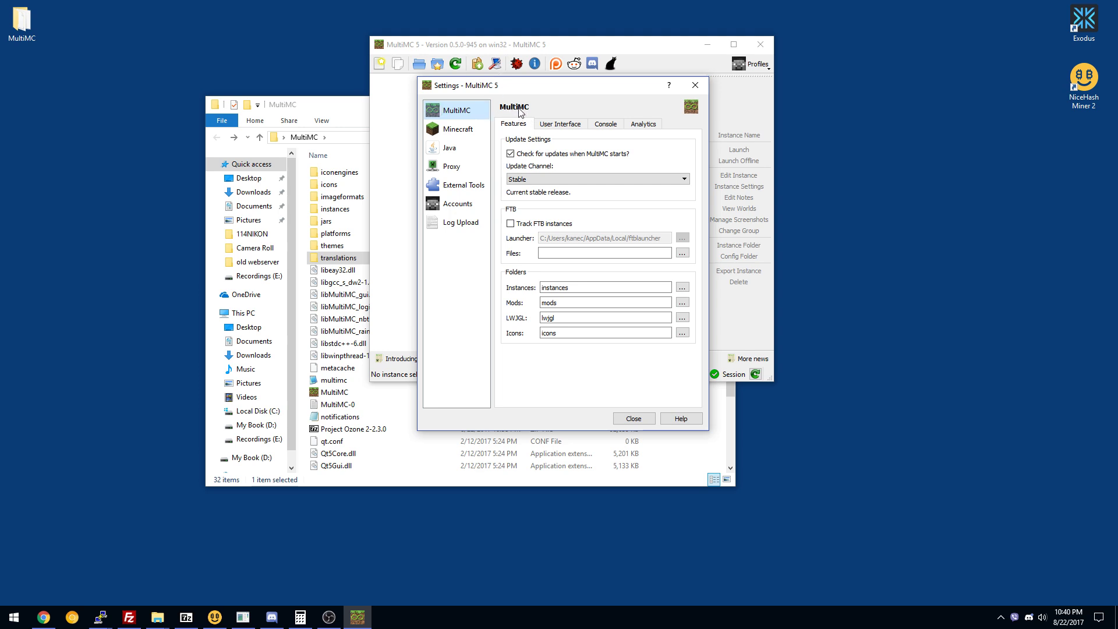
pyautogui.click(542, 179)
pyautogui.click(538, 194)
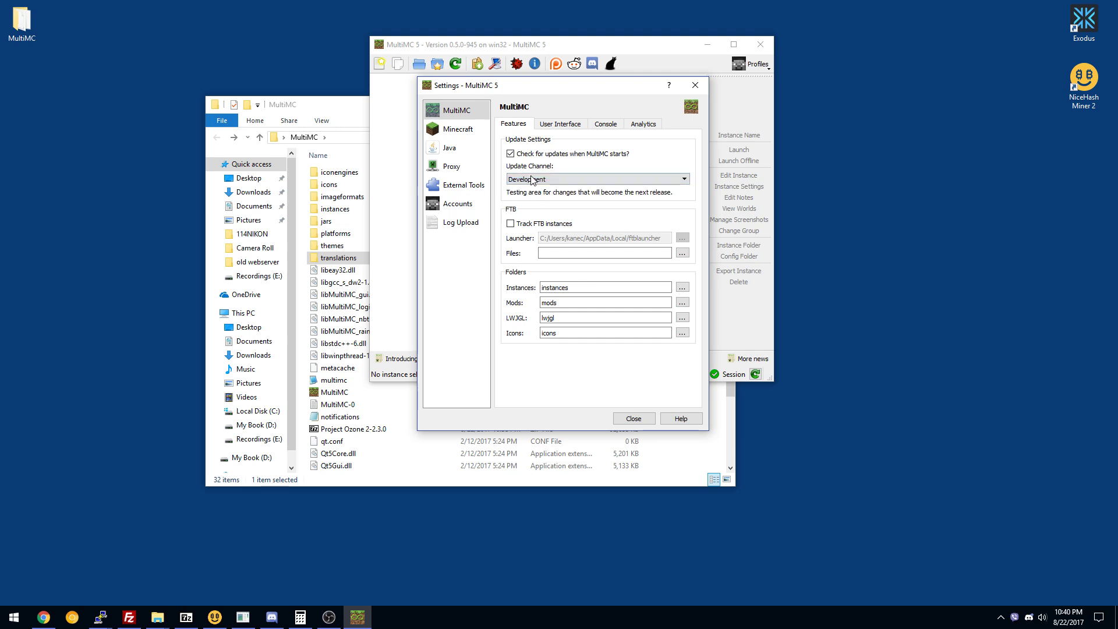
pyautogui.click(619, 419)
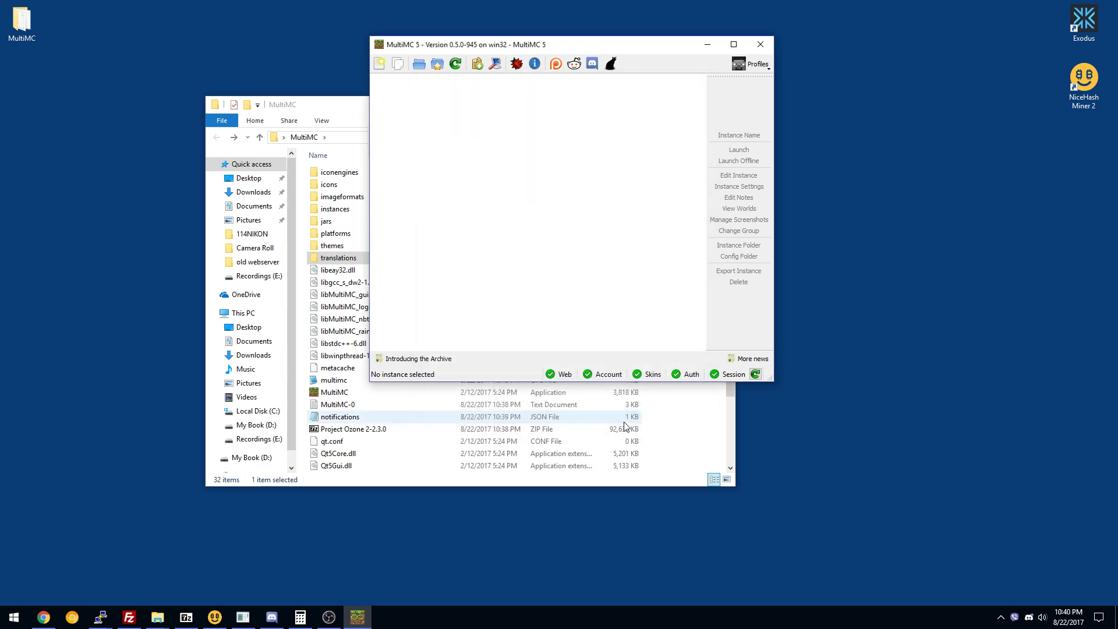
# Install the 0.6.0-develop-1053 update and move the main window up.
pyautogui.click(476, 64)
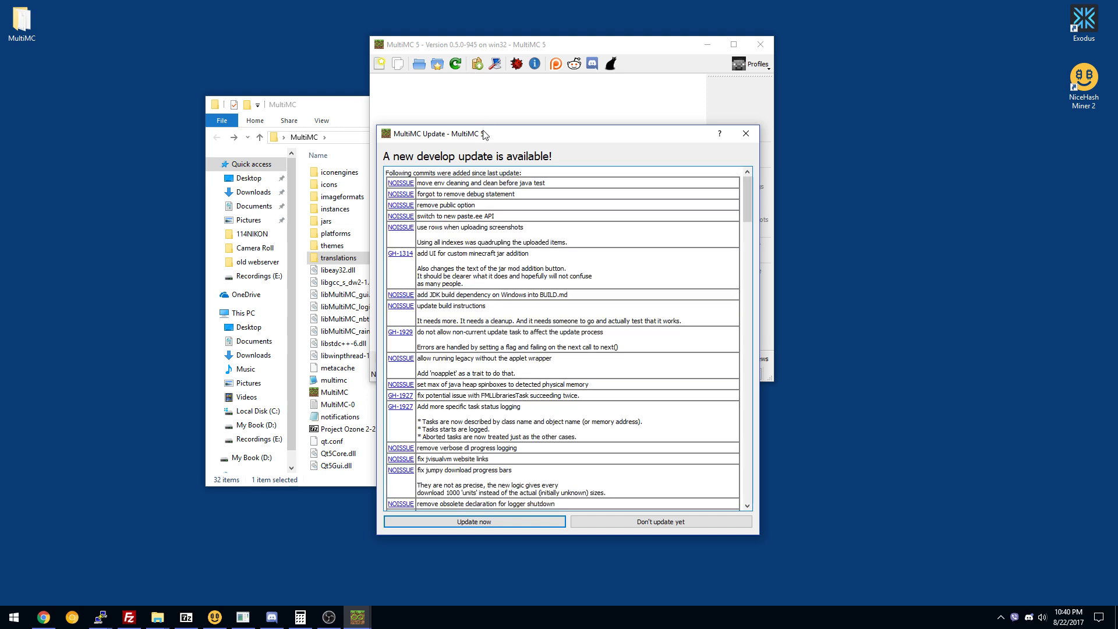
pyautogui.click(537, 524)
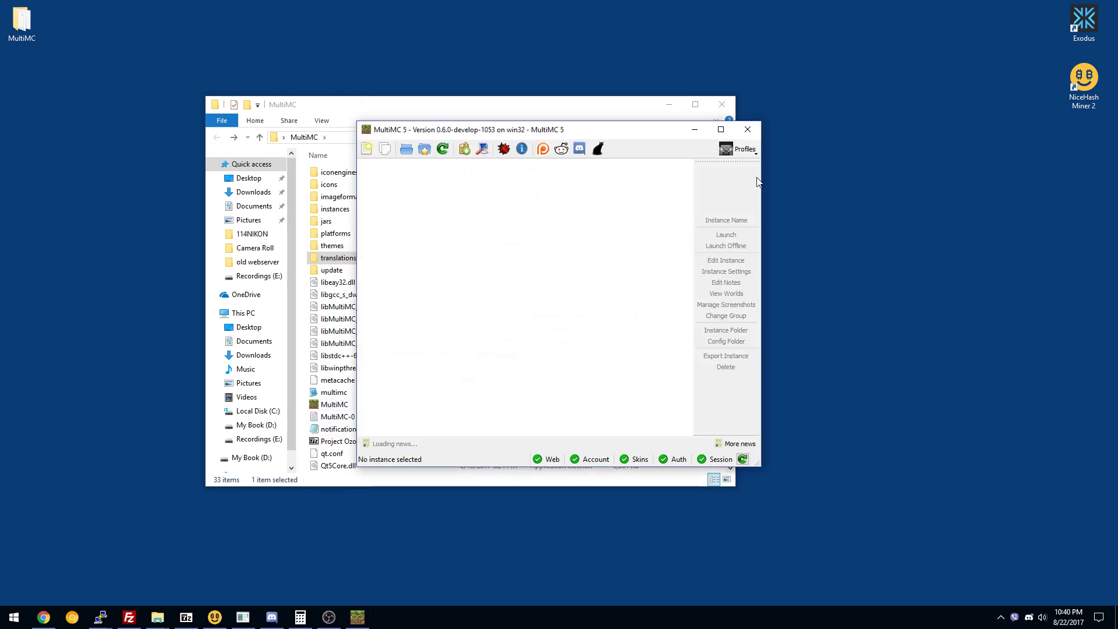
pyautogui.moveTo(495, 129); pyautogui.dragTo(530, 51)
# Import Project Ozone 2-2.3.0.zip through the New Instance dialog's Import Modpack option.
pyautogui.click(402, 70)
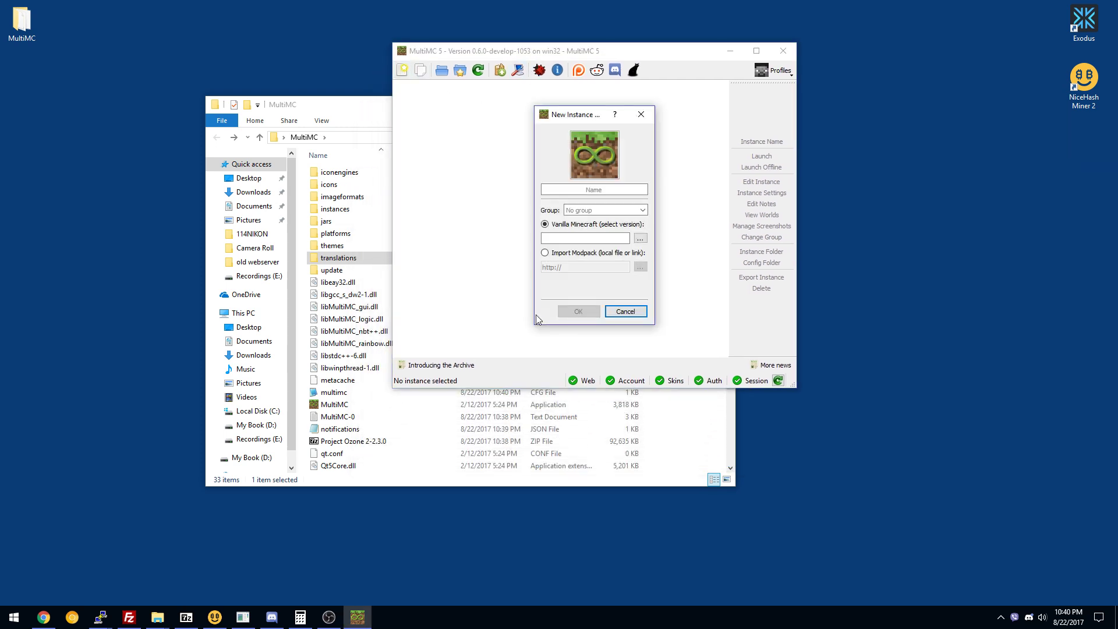
pyautogui.click(574, 252)
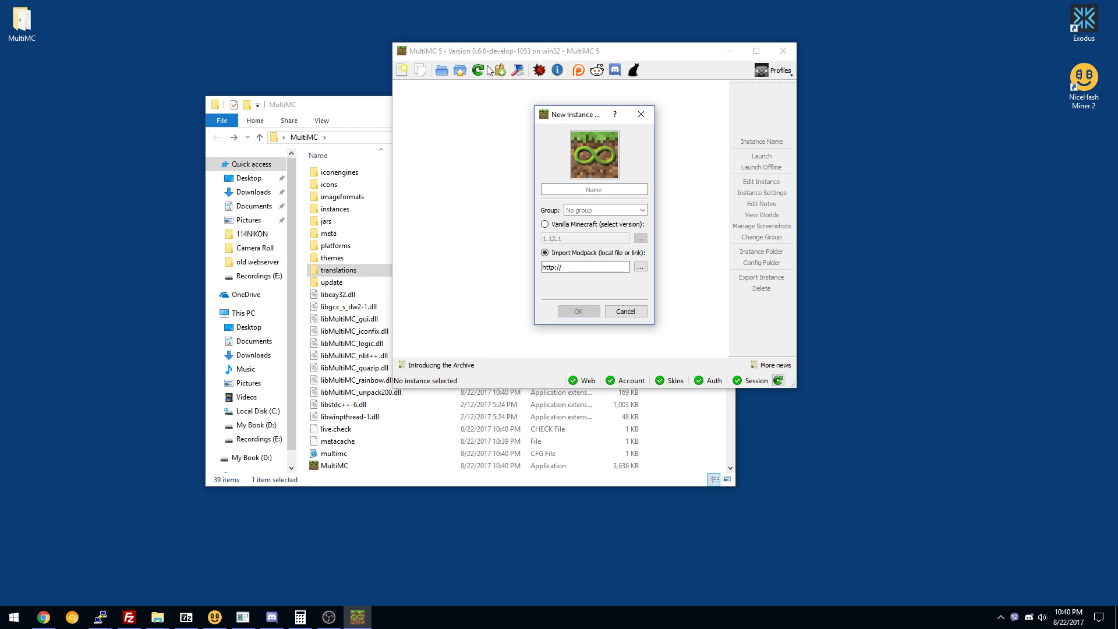
pyautogui.click(640, 266)
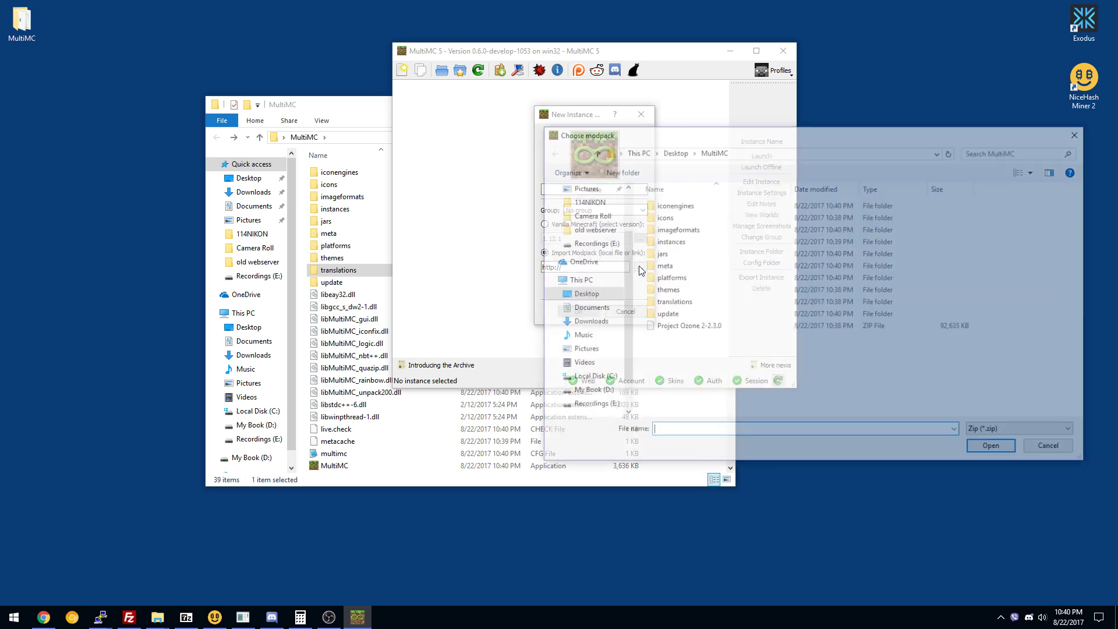
pyautogui.doubleClick(670, 327)
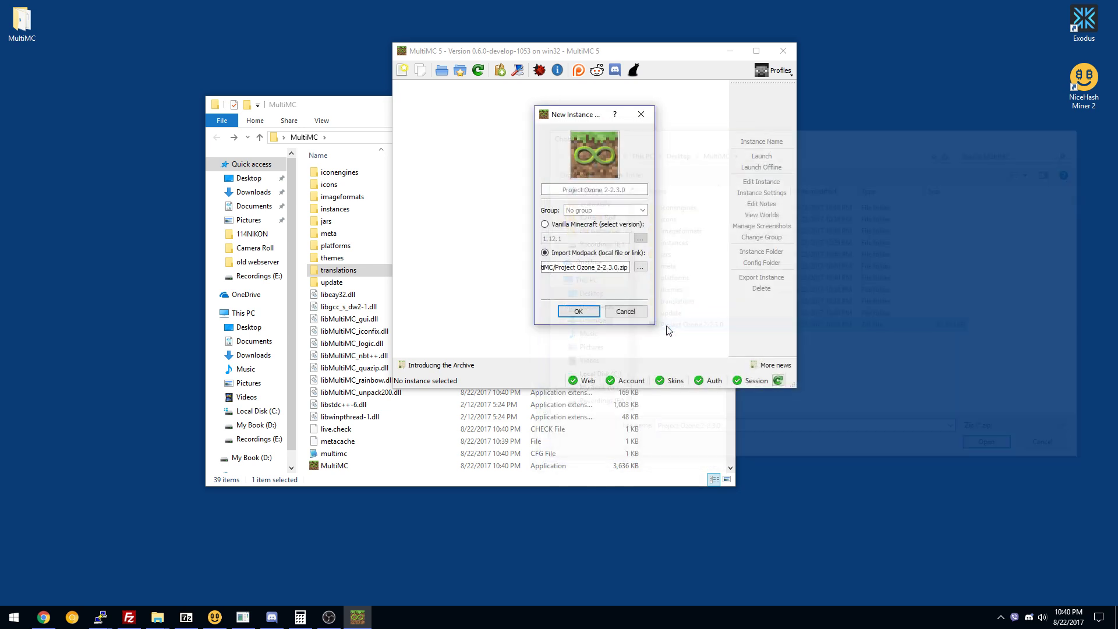
pyautogui.click(579, 309)
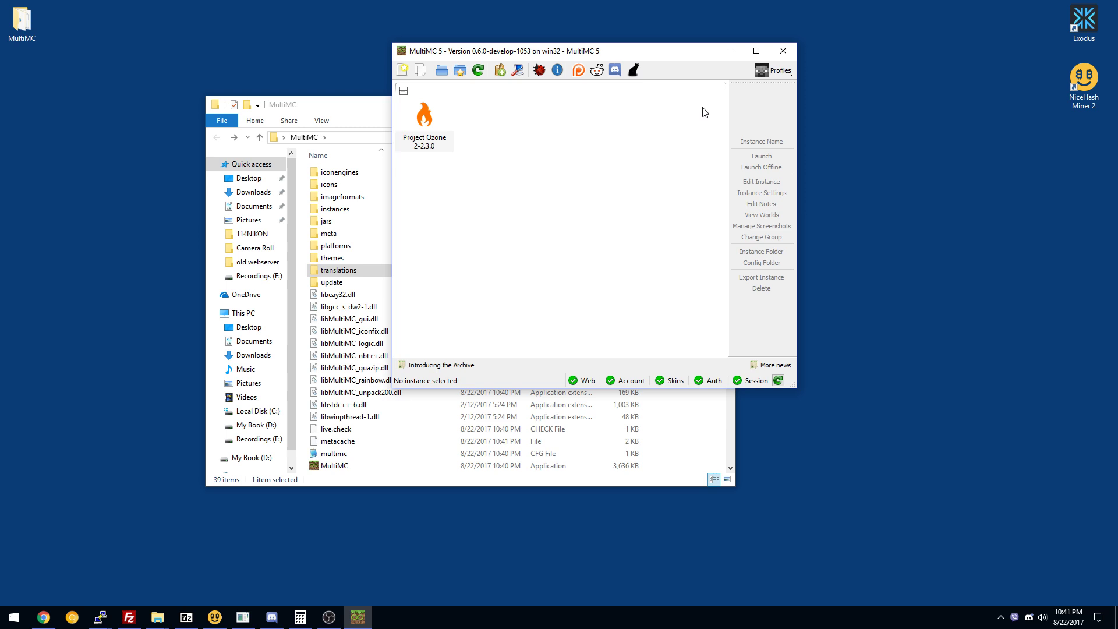
# Add the Mojang account with its email and password, then select the Project Ozone instance.
pyautogui.moveTo(509, 42); pyautogui.dragTo(436, 37)
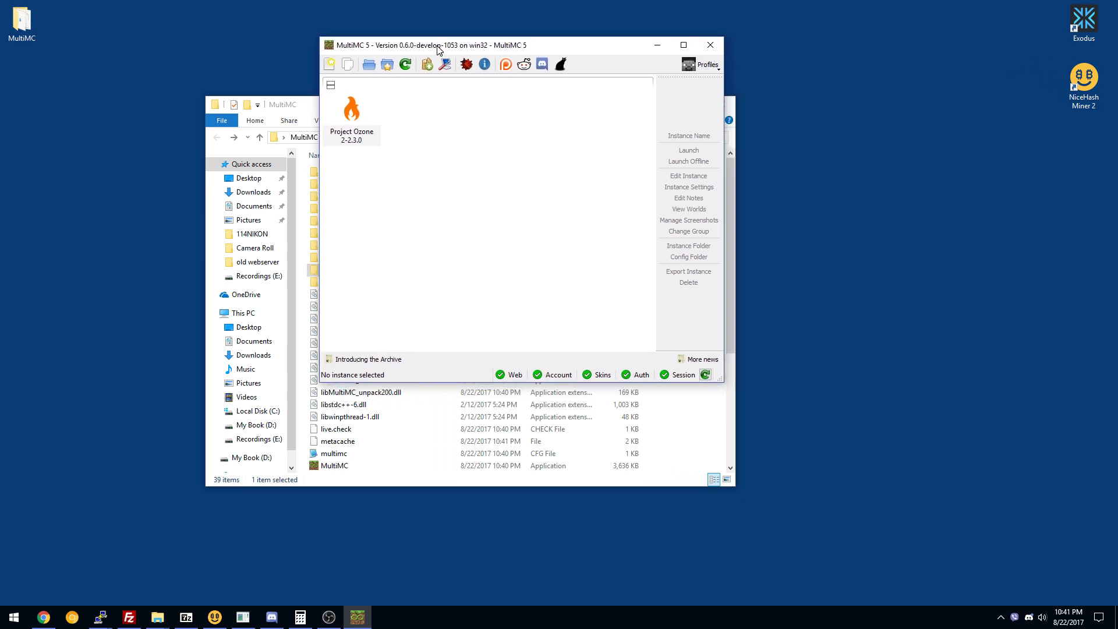
pyautogui.click(712, 65)
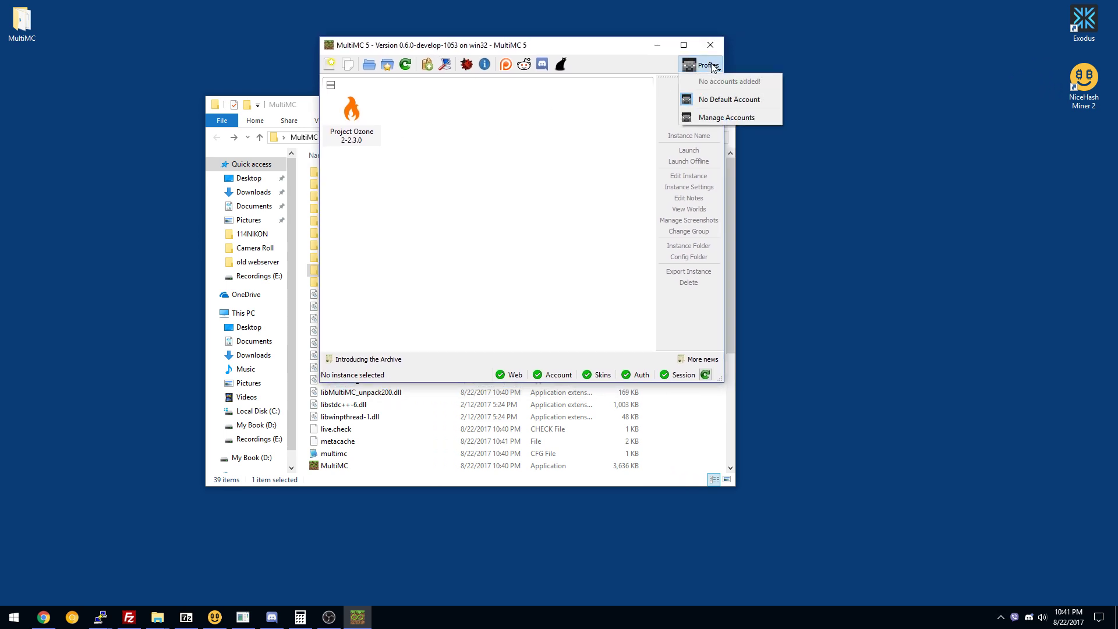
pyautogui.click(727, 119)
pyautogui.click(672, 149)
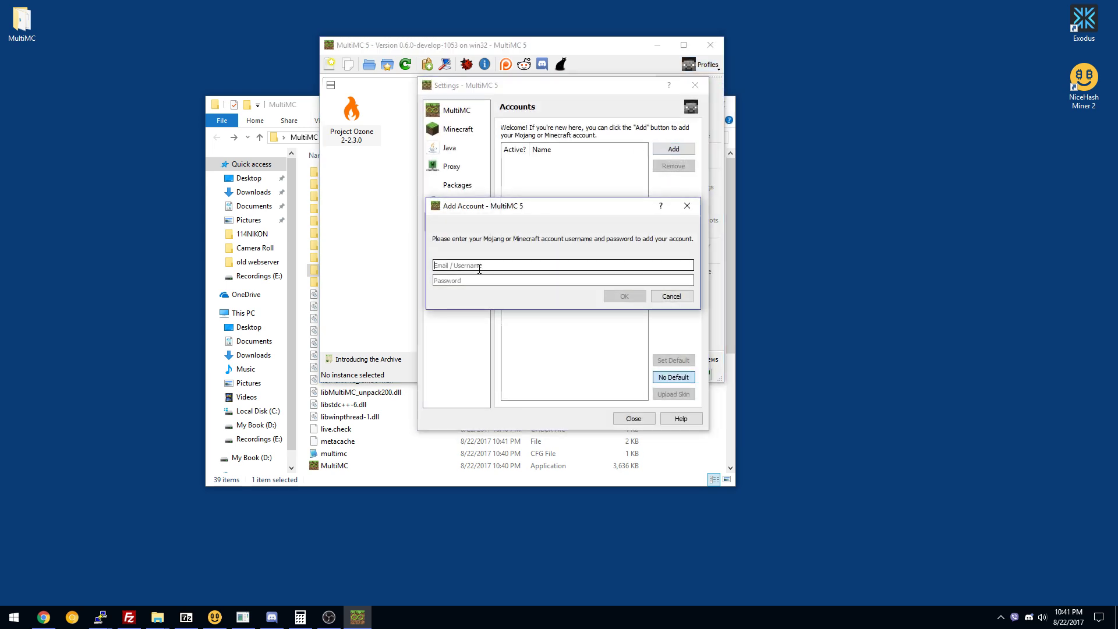
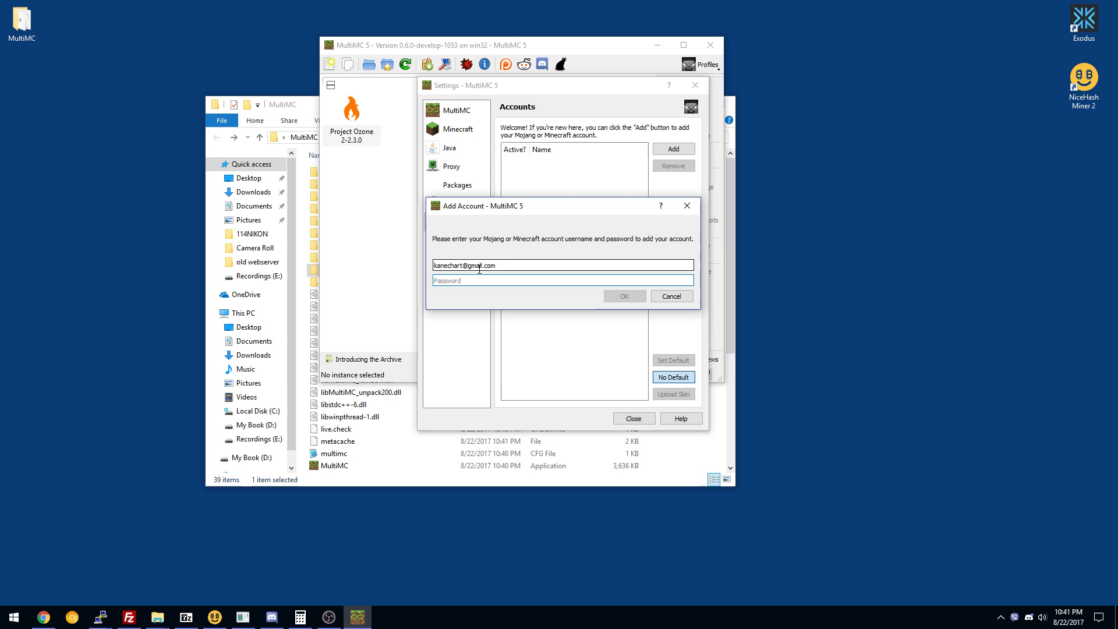
pyautogui.write('•••')
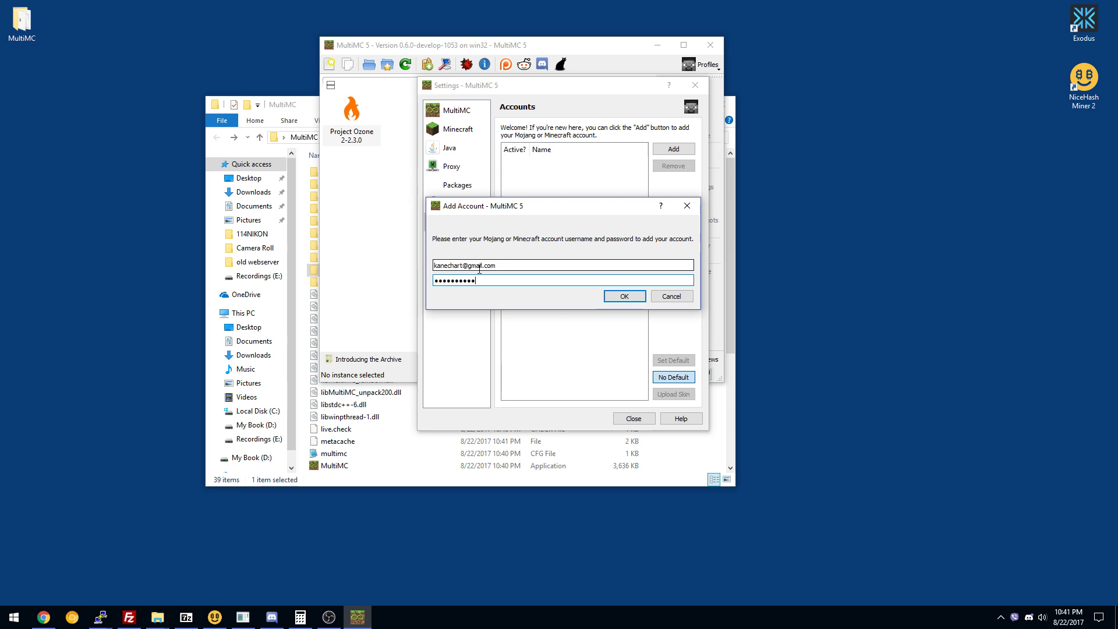
pyautogui.click(622, 296)
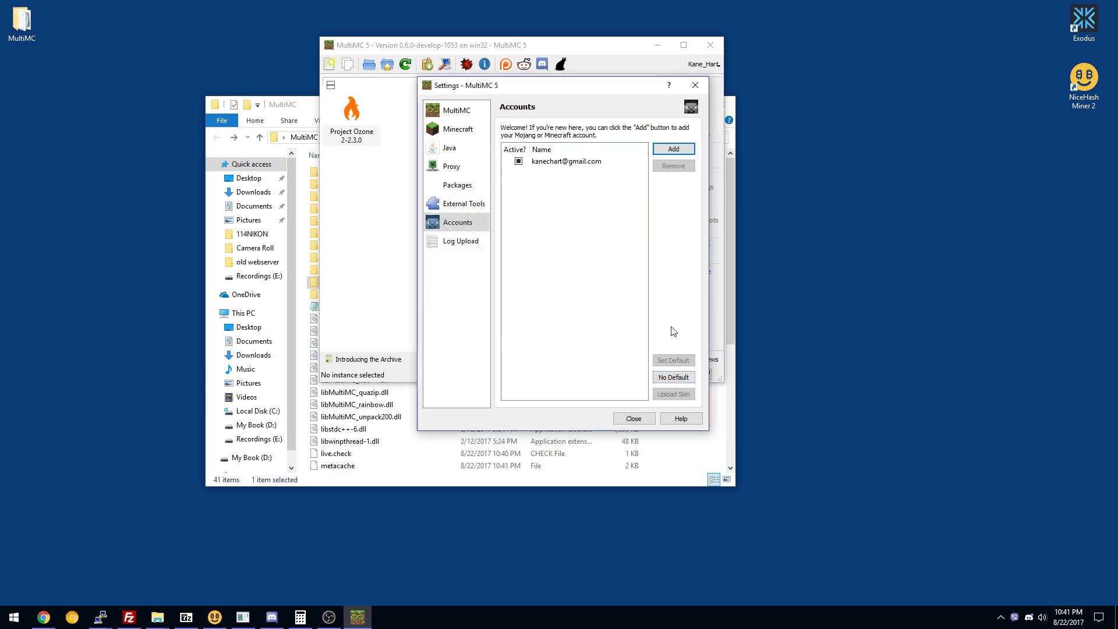
pyautogui.click(635, 421)
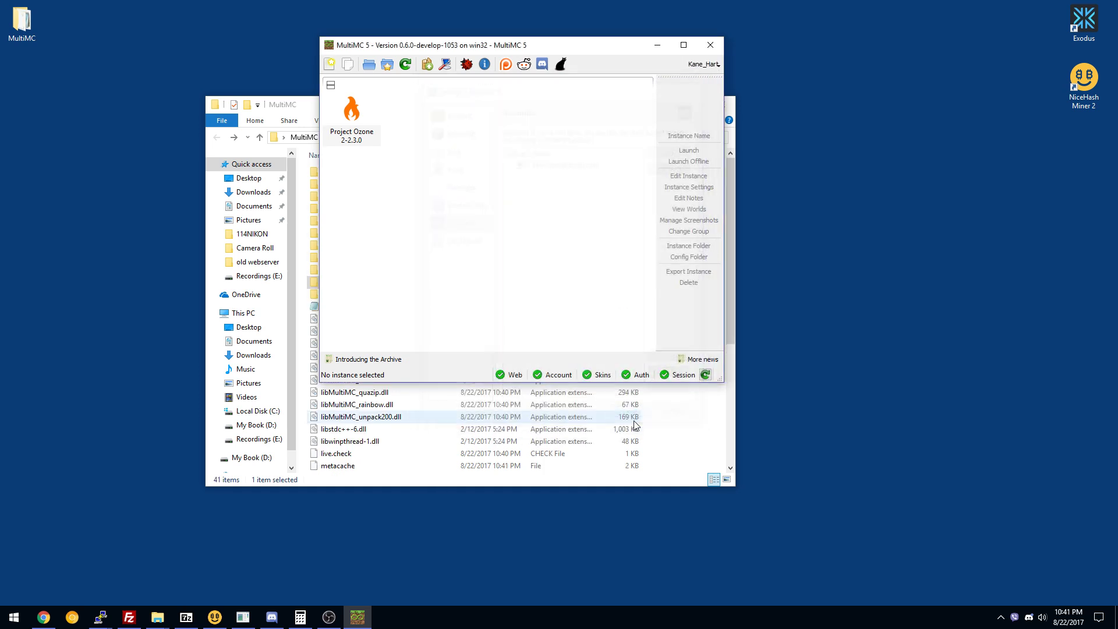
pyautogui.click(345, 119)
# Launch the Project Ozone 2-2.3.0 instance and bring the launcher back to the front.
pyautogui.doubleClick(345, 119)
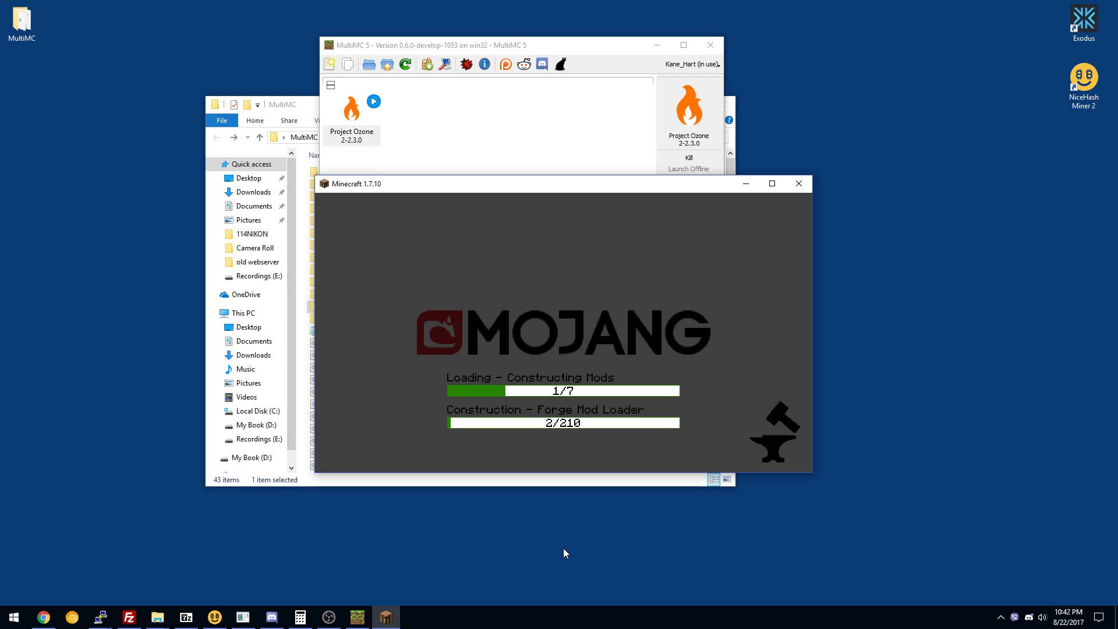
pyautogui.click(496, 130)
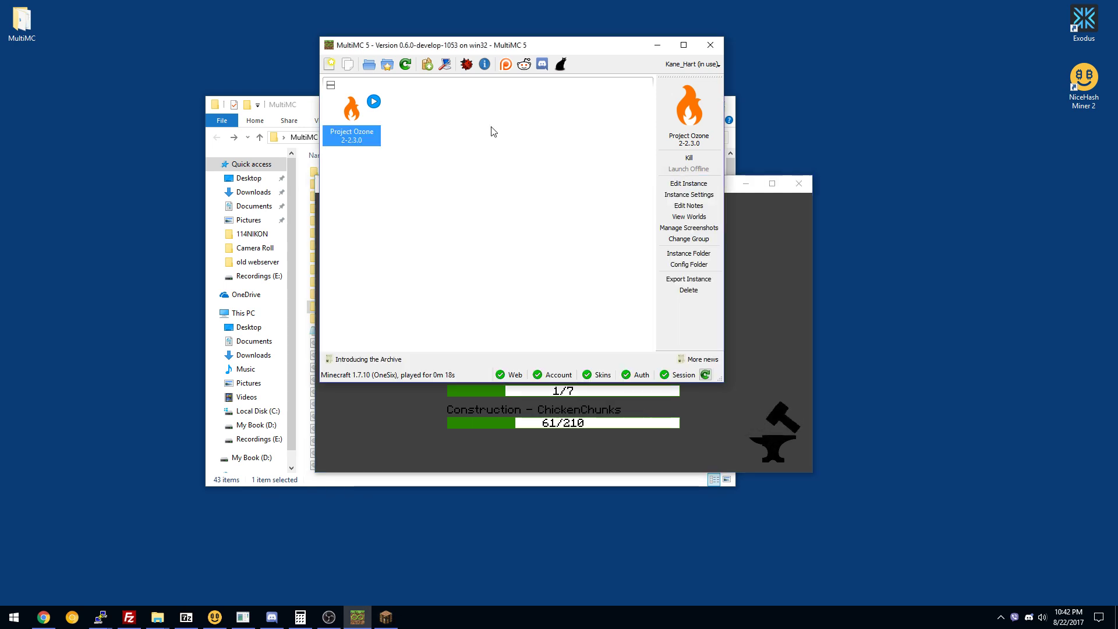
# Reposition the launcher over the Minecraft loading screen and check the hidden tray apps.
pyautogui.rightClick(361, 121)
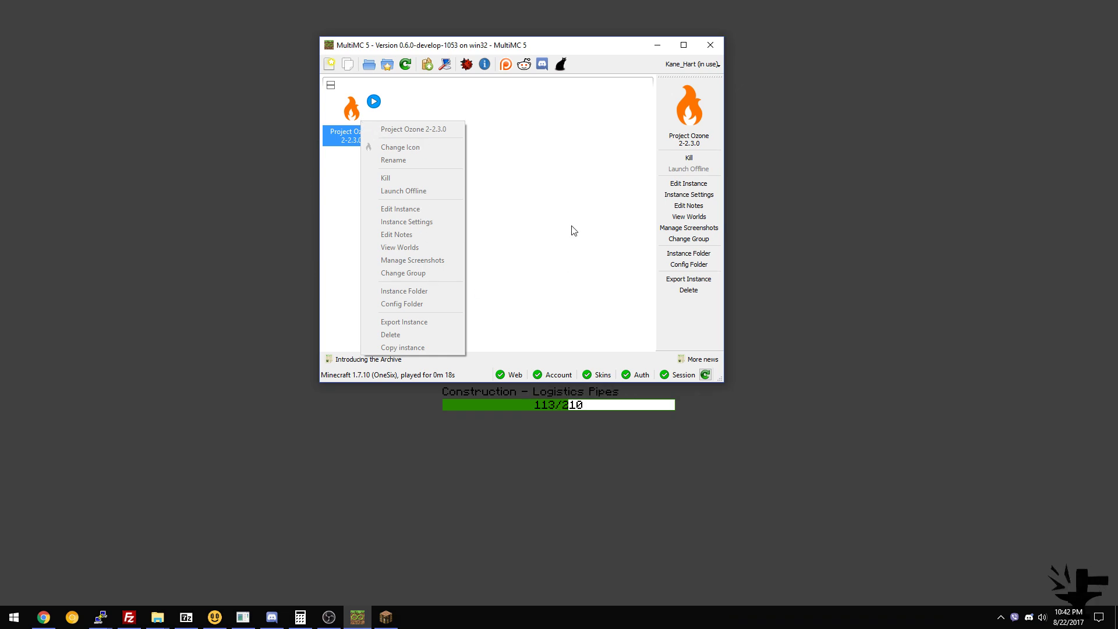
pyautogui.click(643, 202)
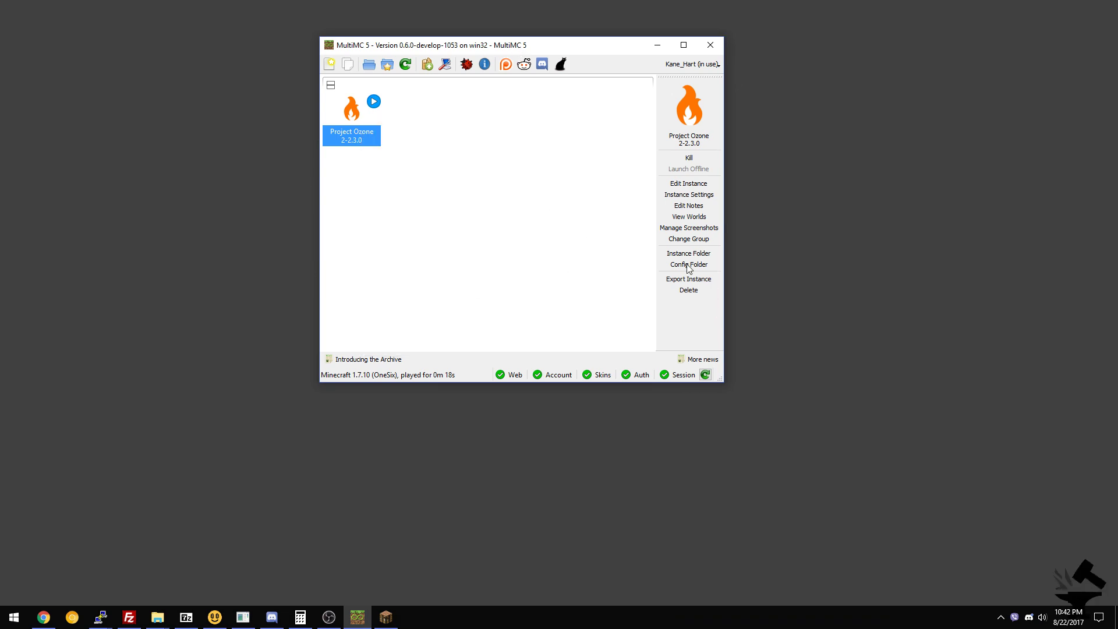
pyautogui.moveTo(495, 48); pyautogui.dragTo(440, 67)
pyautogui.click(1001, 617)
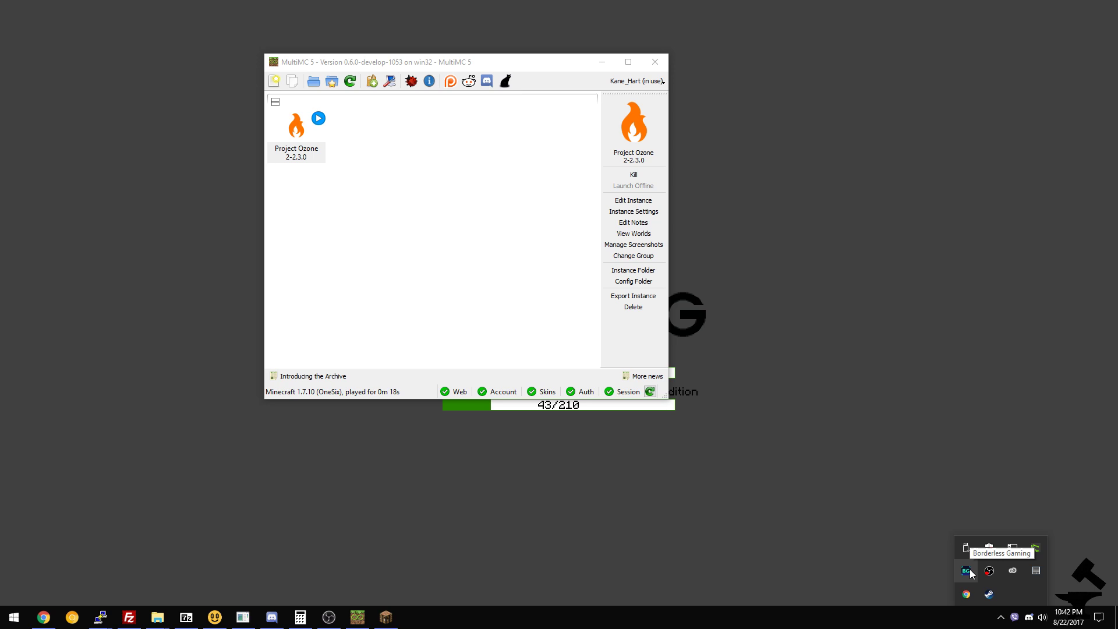
pyautogui.moveTo(415, 65); pyautogui.dragTo(426, 109)
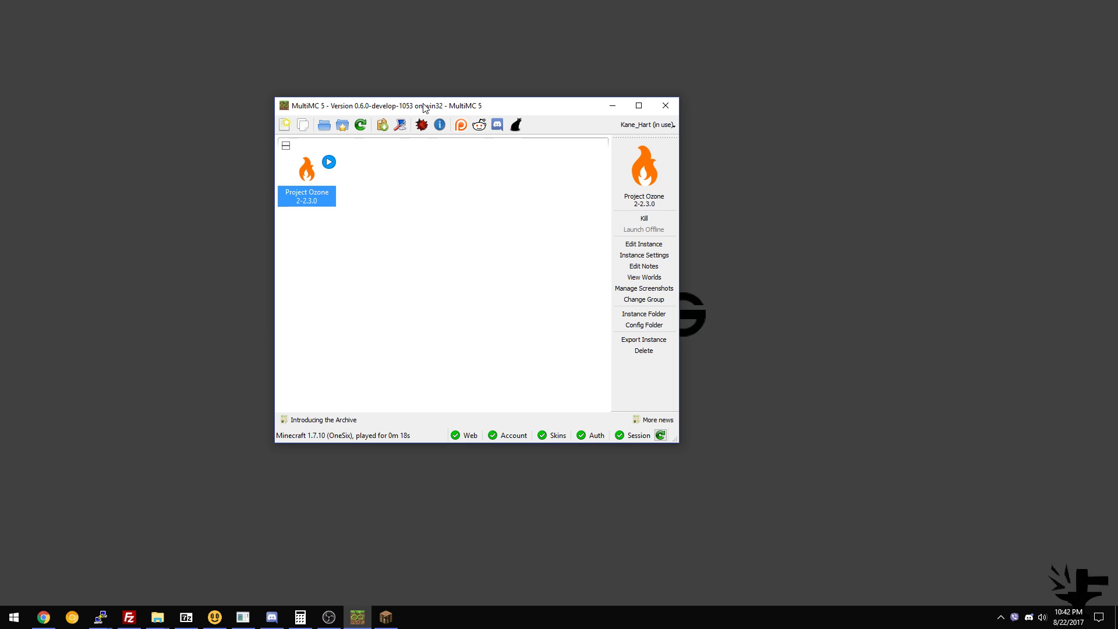
pyautogui.moveTo(424, 108); pyautogui.dragTo(416, 107)
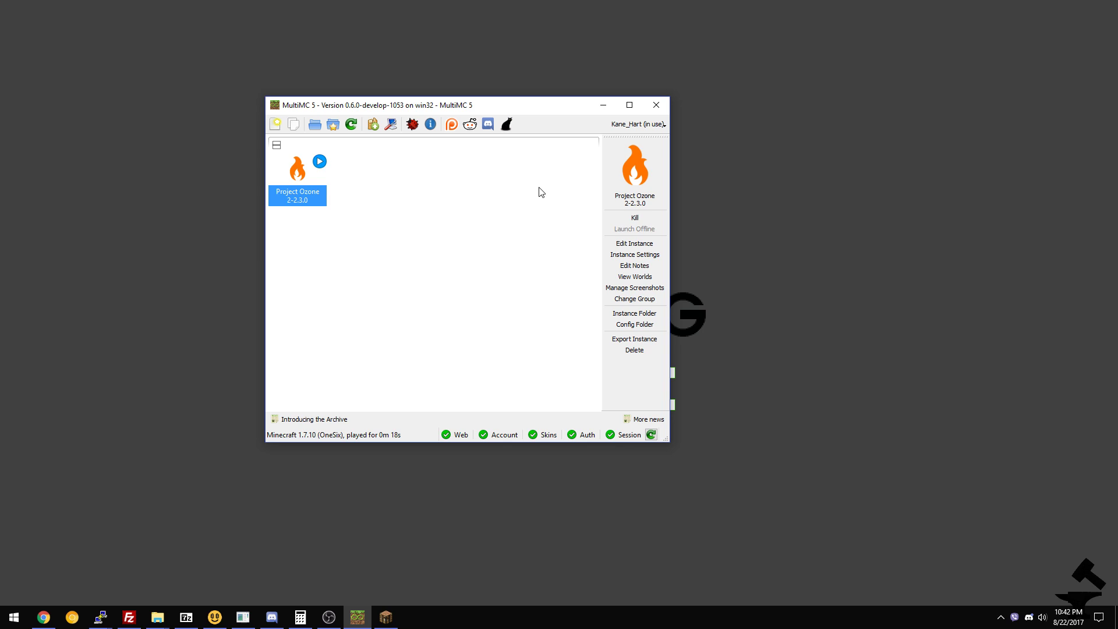
pyautogui.rightClick(278, 173)
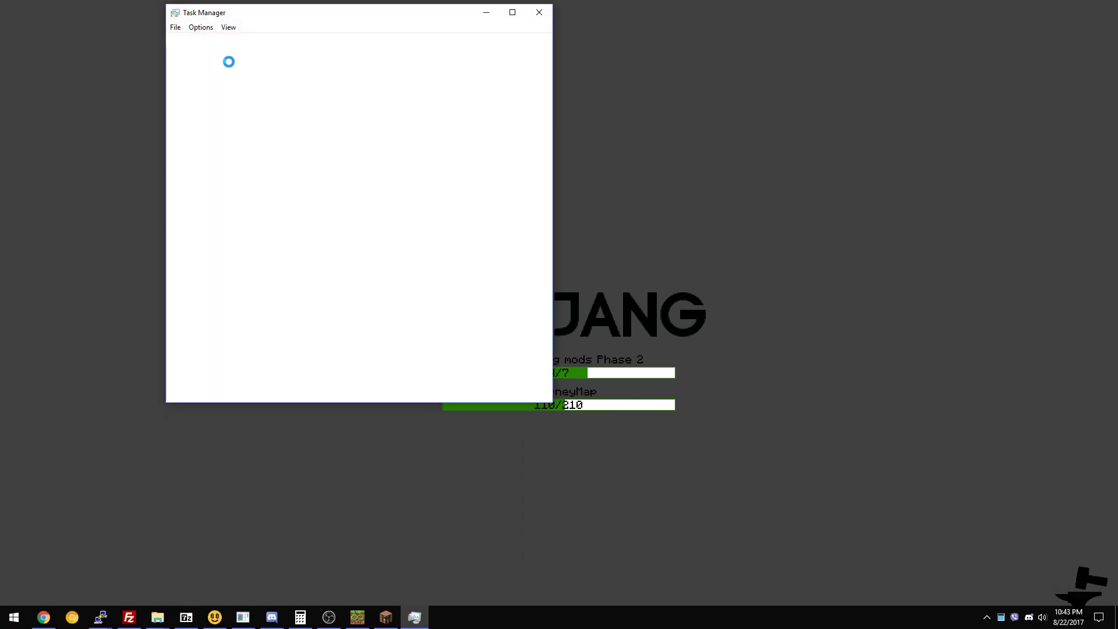
# End the Java(TM) Platform SE binary task in Task Manager and close Task Manager.
pyautogui.rightClick(274, 107)
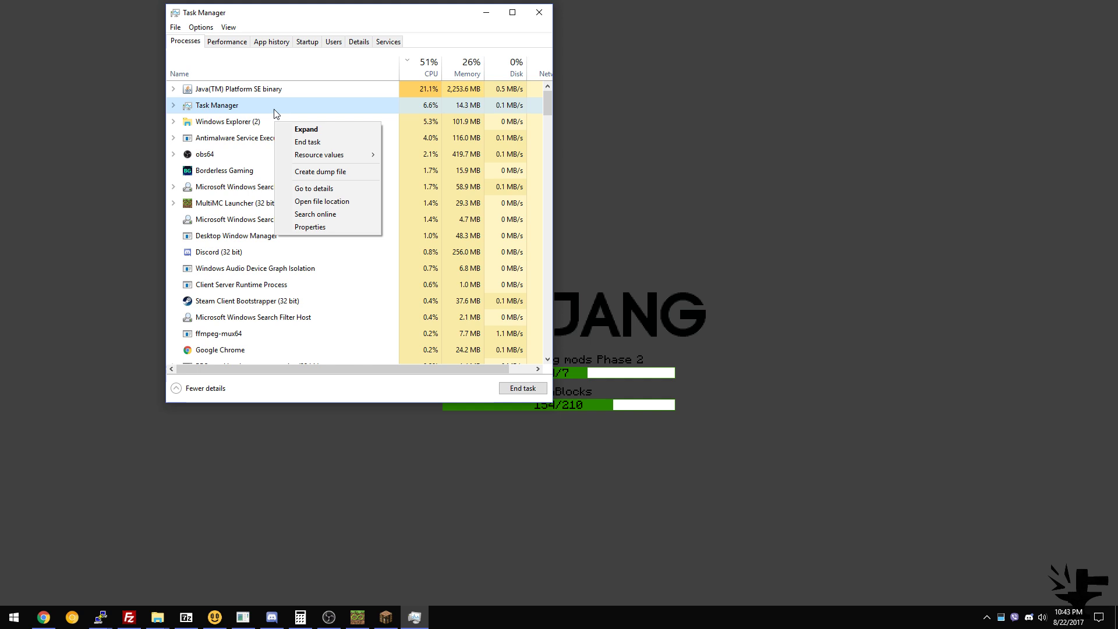
pyautogui.rightClick(268, 90)
pyautogui.click(300, 107)
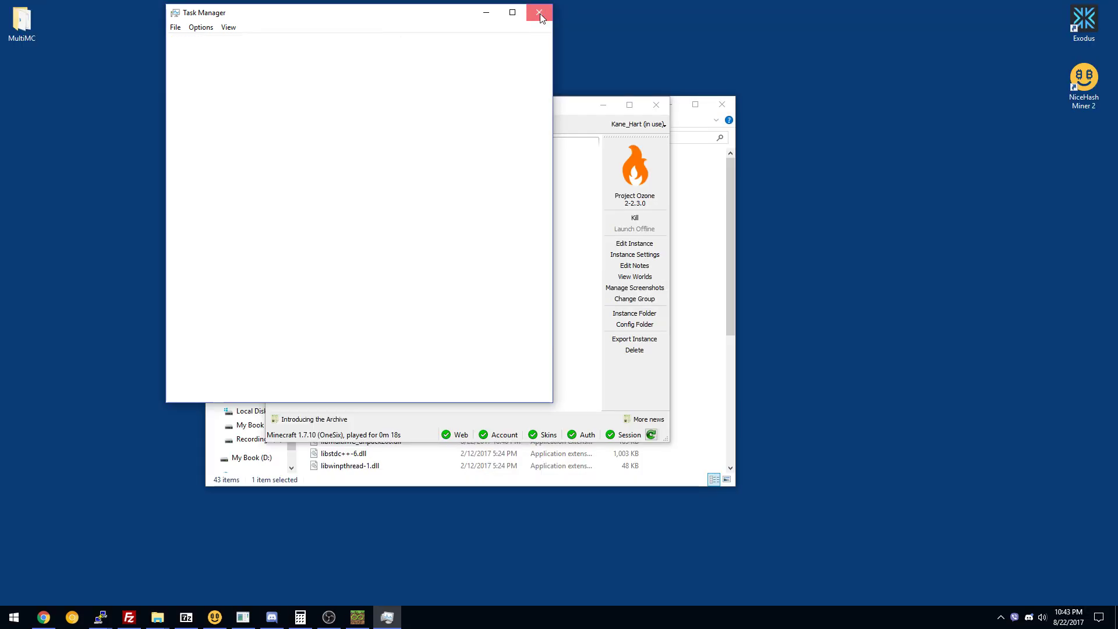
pyautogui.click(540, 13)
# Close the crash log window and reopen the Project Ozone instance's context menu.
pyautogui.rightClick(294, 178)
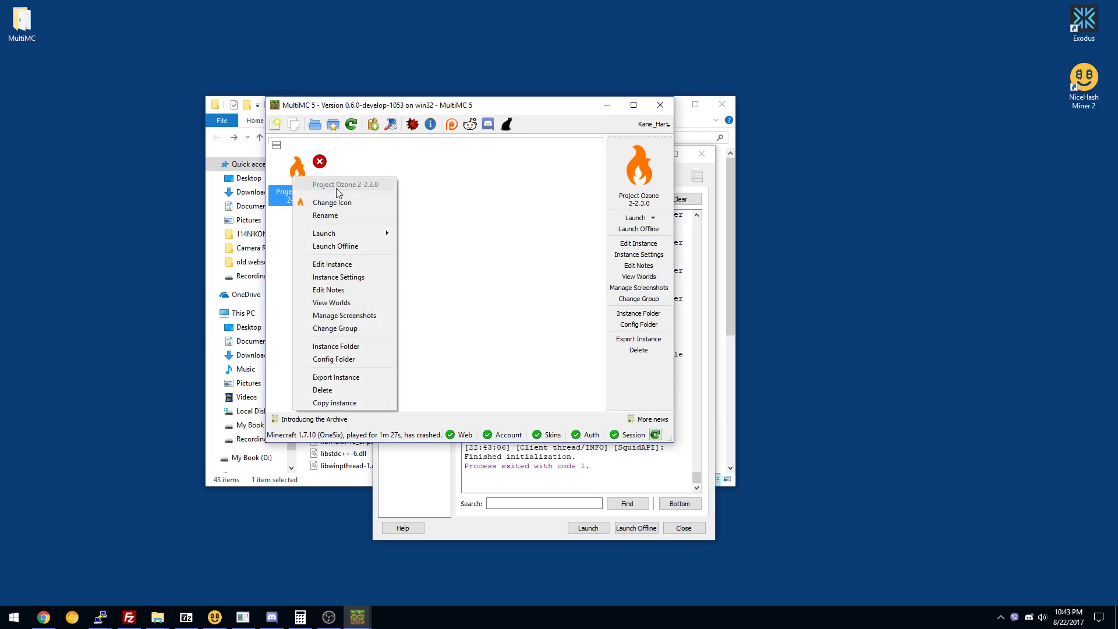
pyautogui.click(669, 533)
pyautogui.click(682, 528)
pyautogui.rightClick(305, 174)
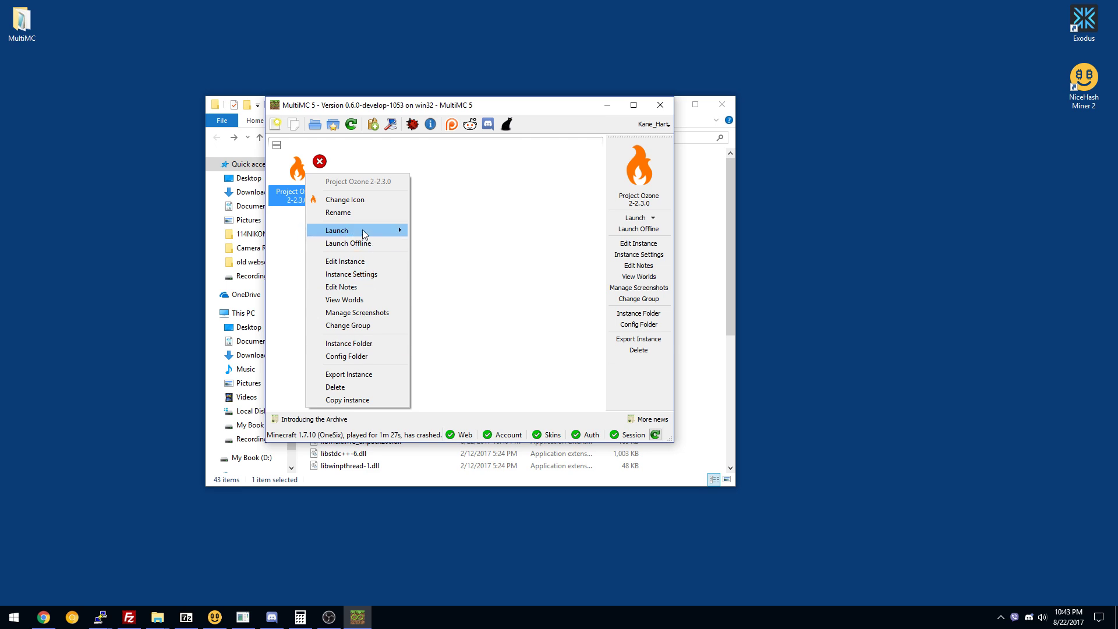
pyautogui.moveTo(379, 230)
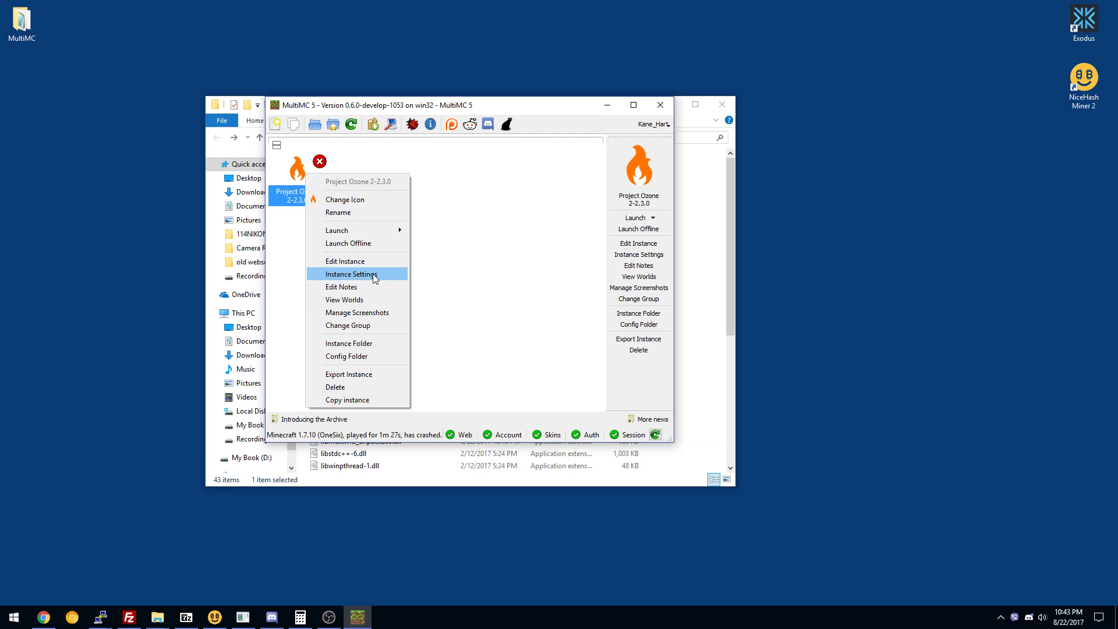
pyautogui.click(351, 274)
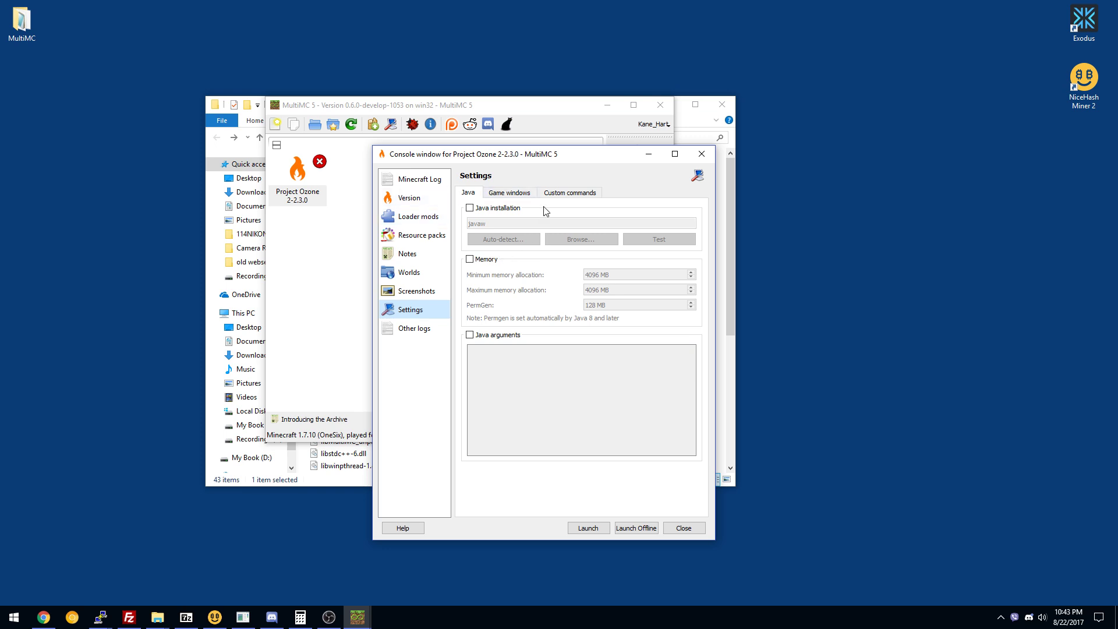
pyautogui.click(470, 260)
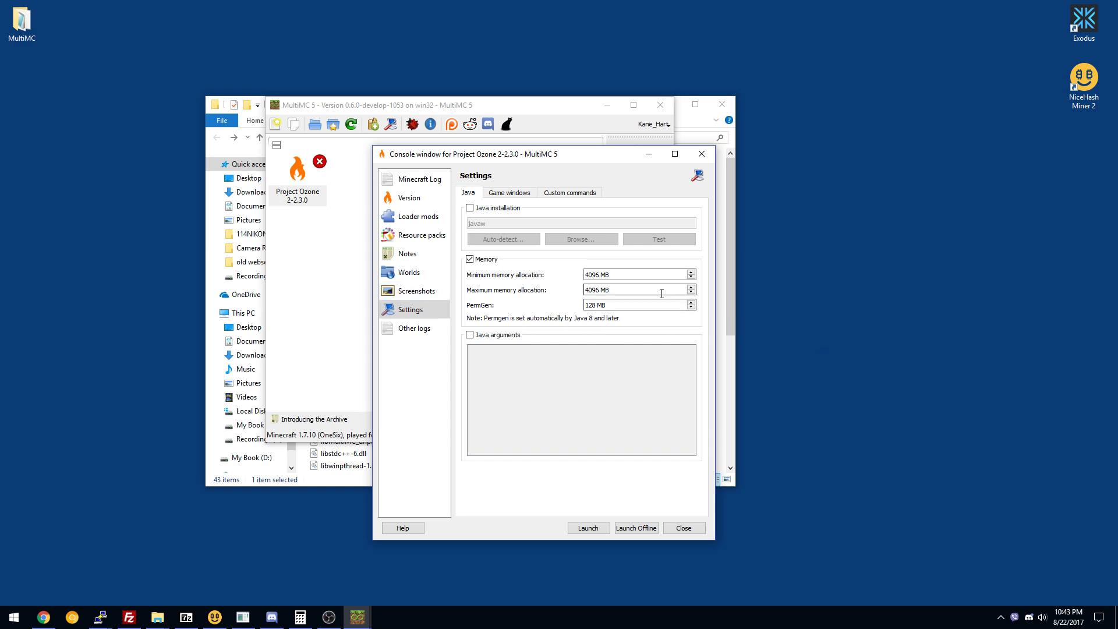
pyautogui.click(489, 259)
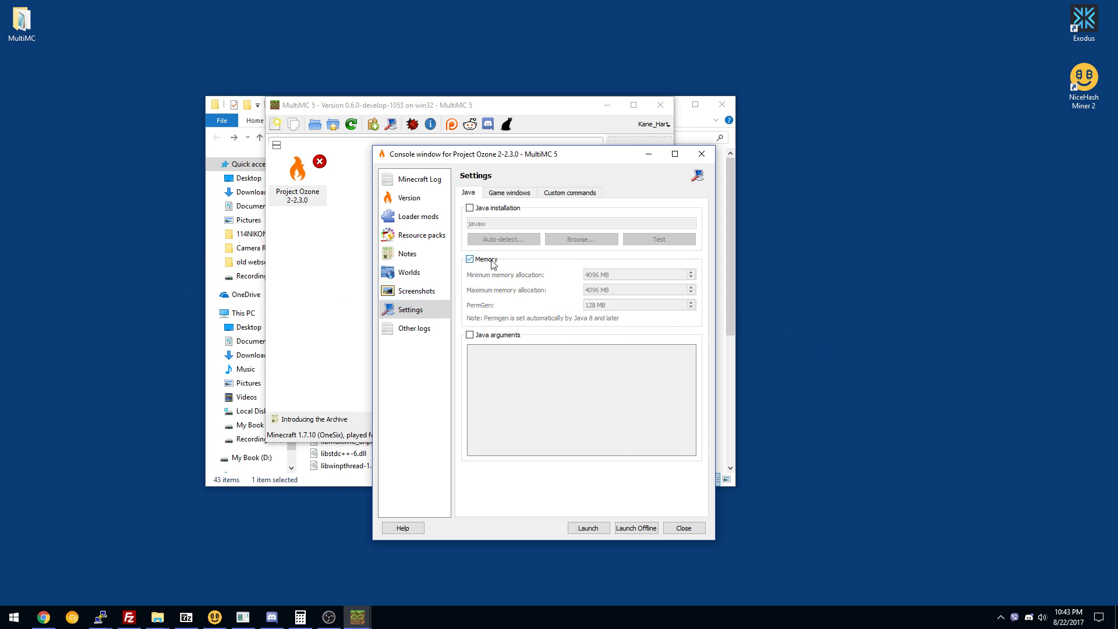
pyautogui.click(702, 153)
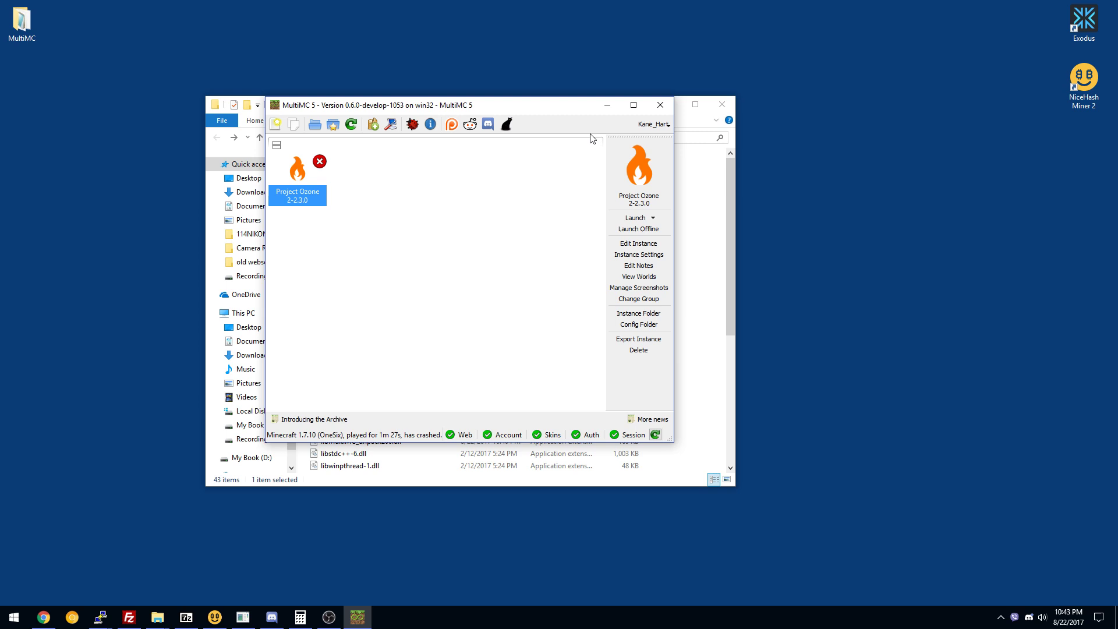
pyautogui.moveTo(485, 105); pyautogui.dragTo(510, 105)
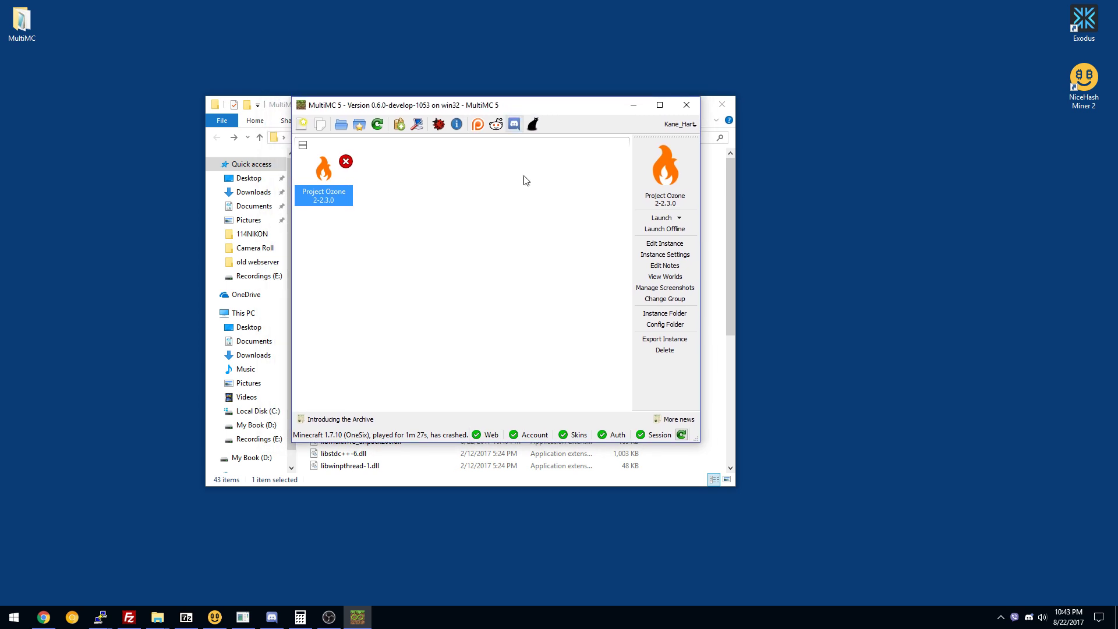